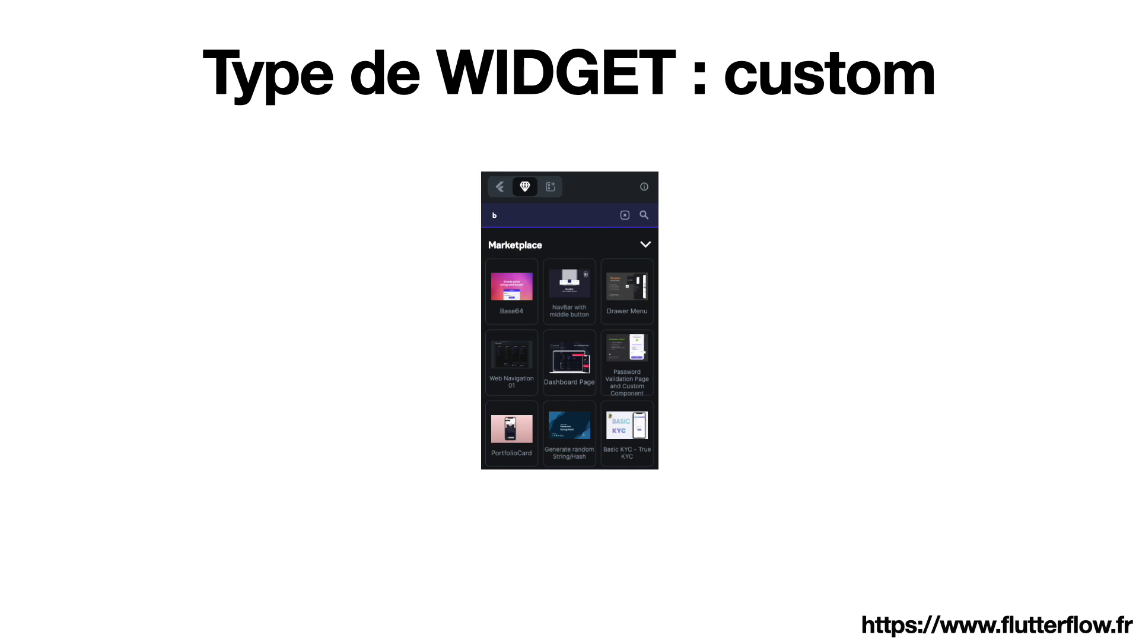
key(Right)
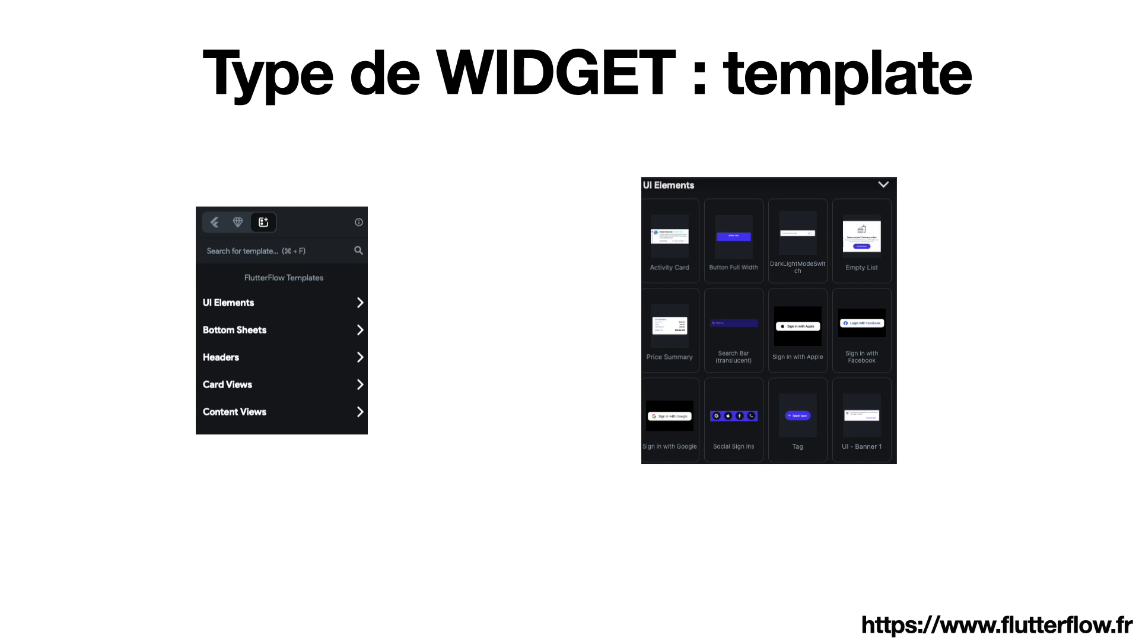
key(Right)
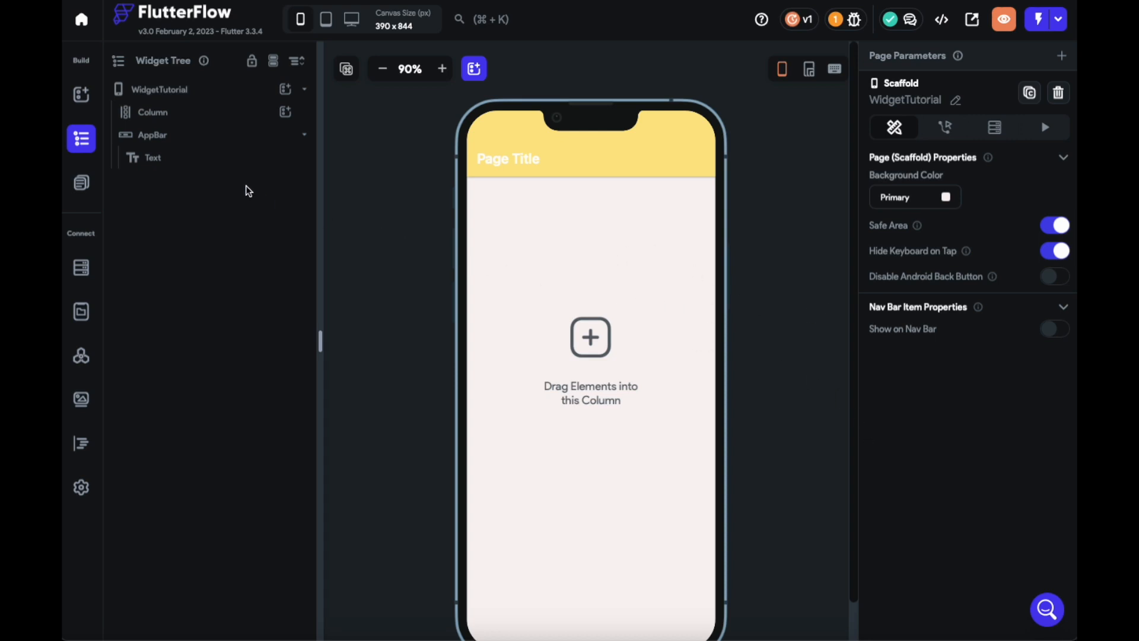
Review the widget palette's element categories, collapsing each one, and check the page's widget tree
click(82, 100)
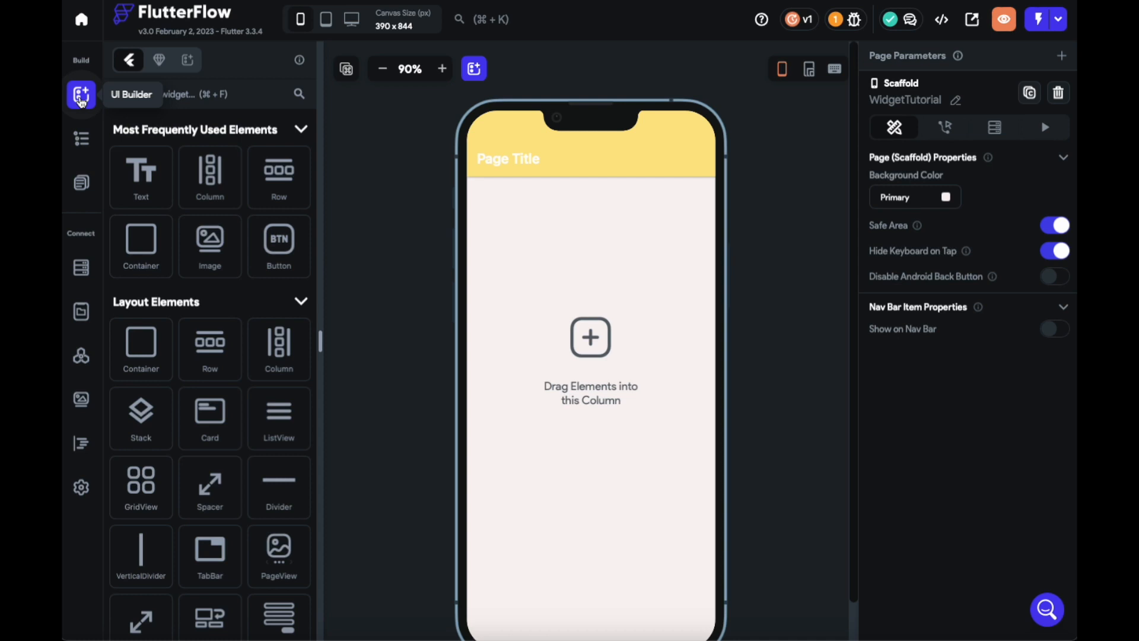
click(300, 132)
click(300, 161)
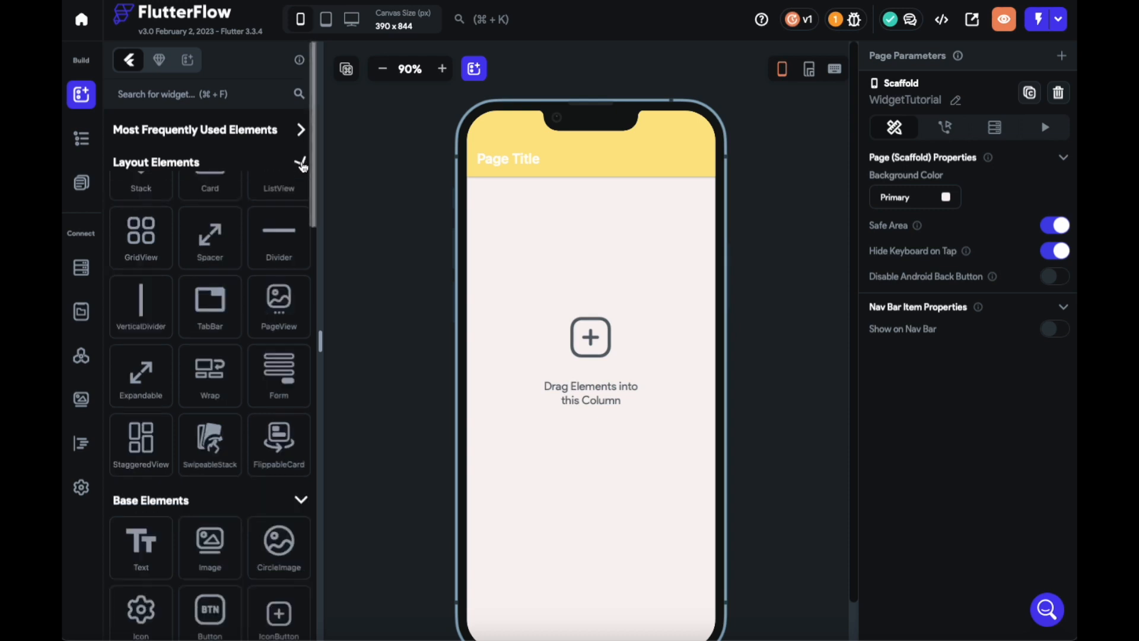
click(302, 202)
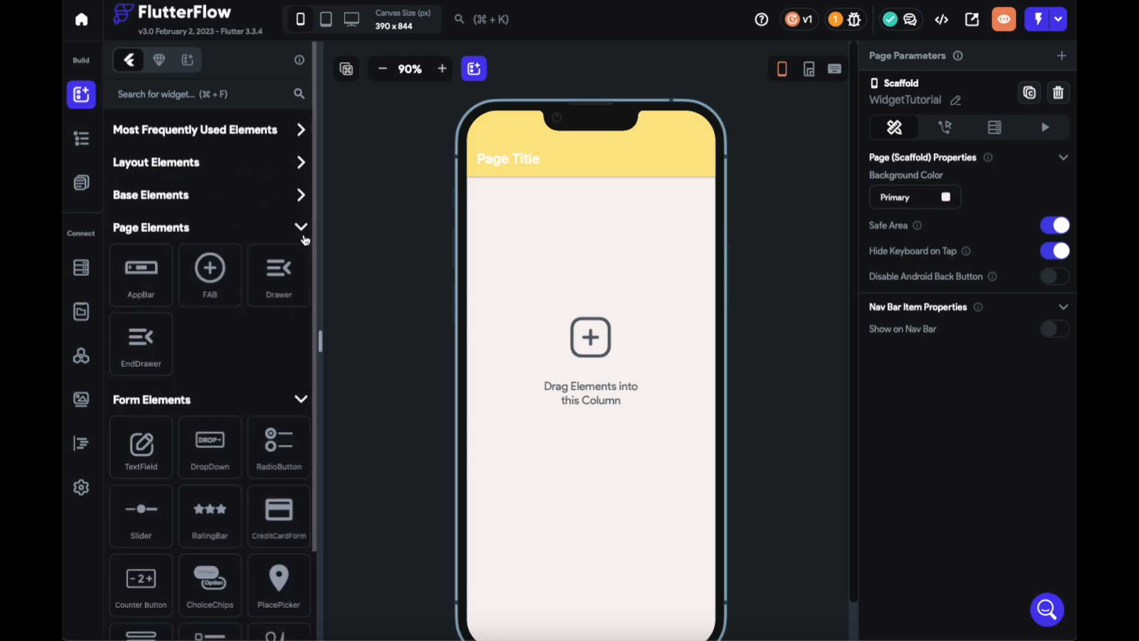
click(302, 229)
click(302, 261)
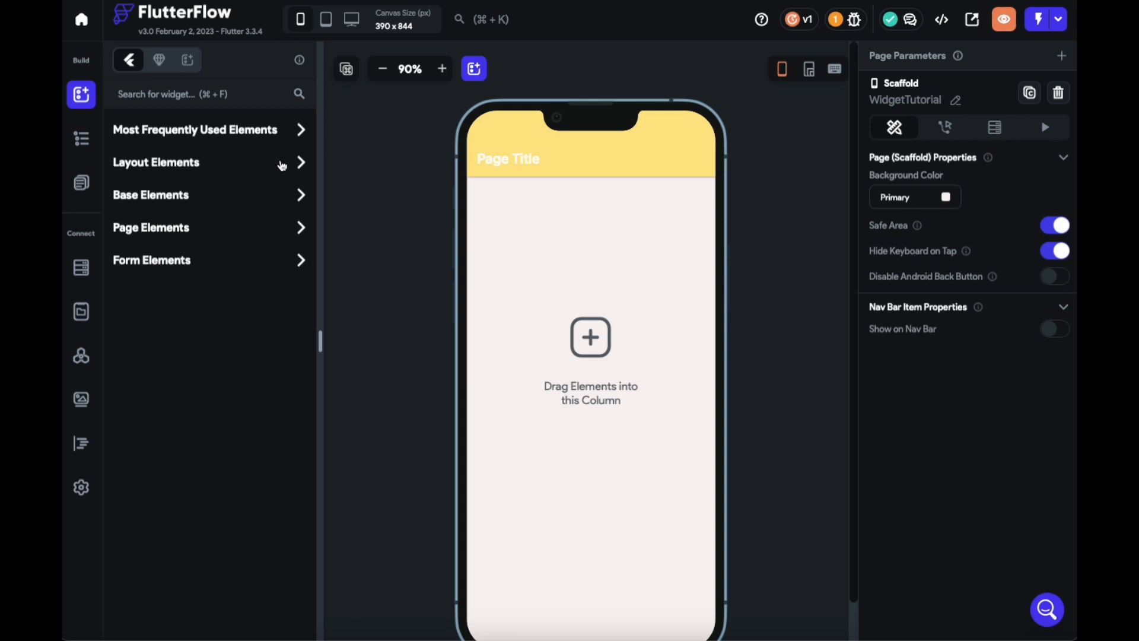
click(84, 138)
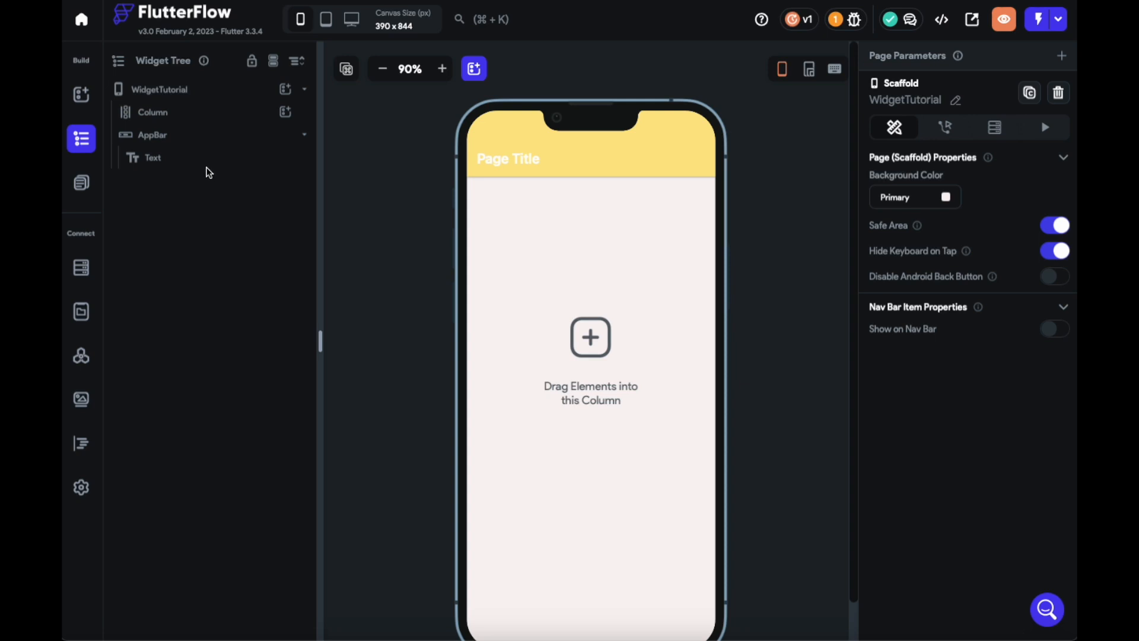
Add a Text widget to the page's empty column and look over its properties
click(86, 101)
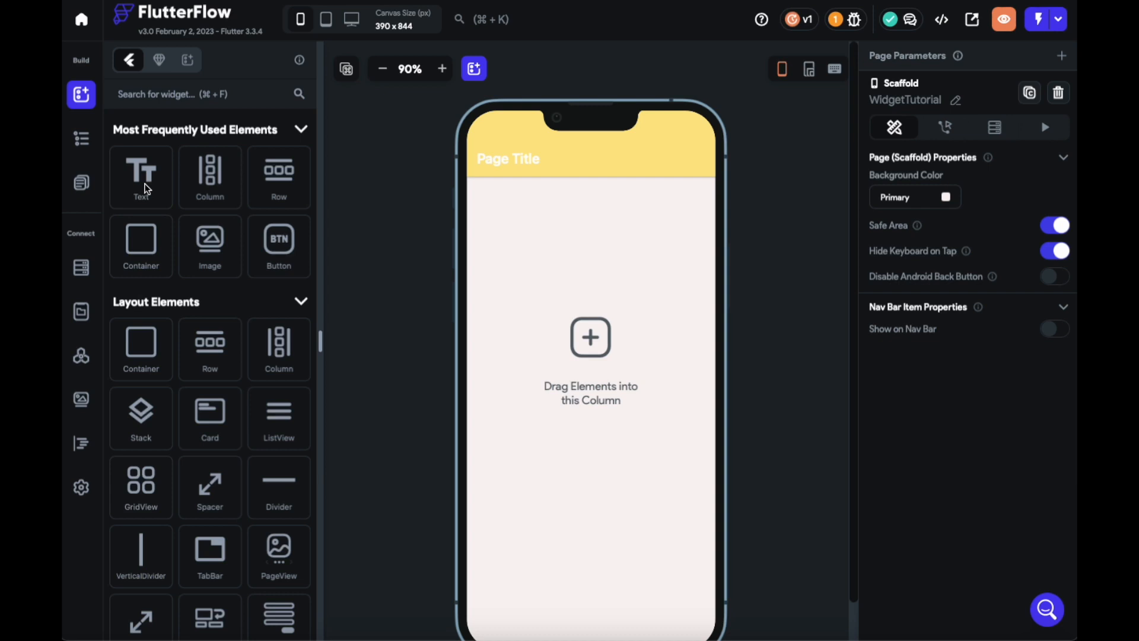
drag(147, 189, 510, 284)
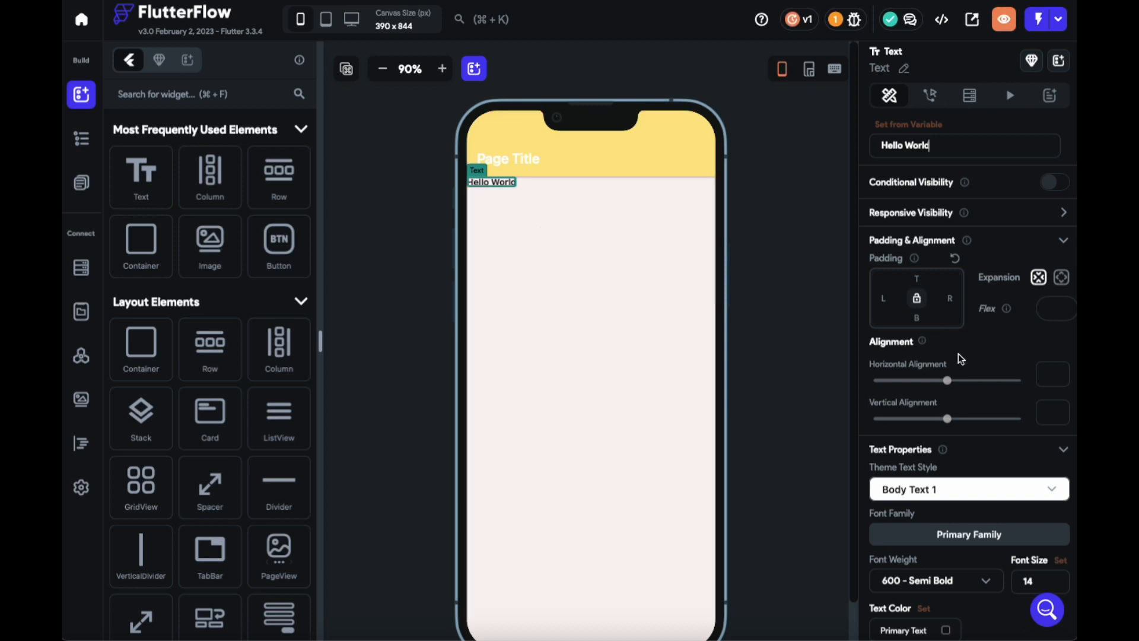
scroll(960, 359, down, 2)
scroll(959, 355, down, 2)
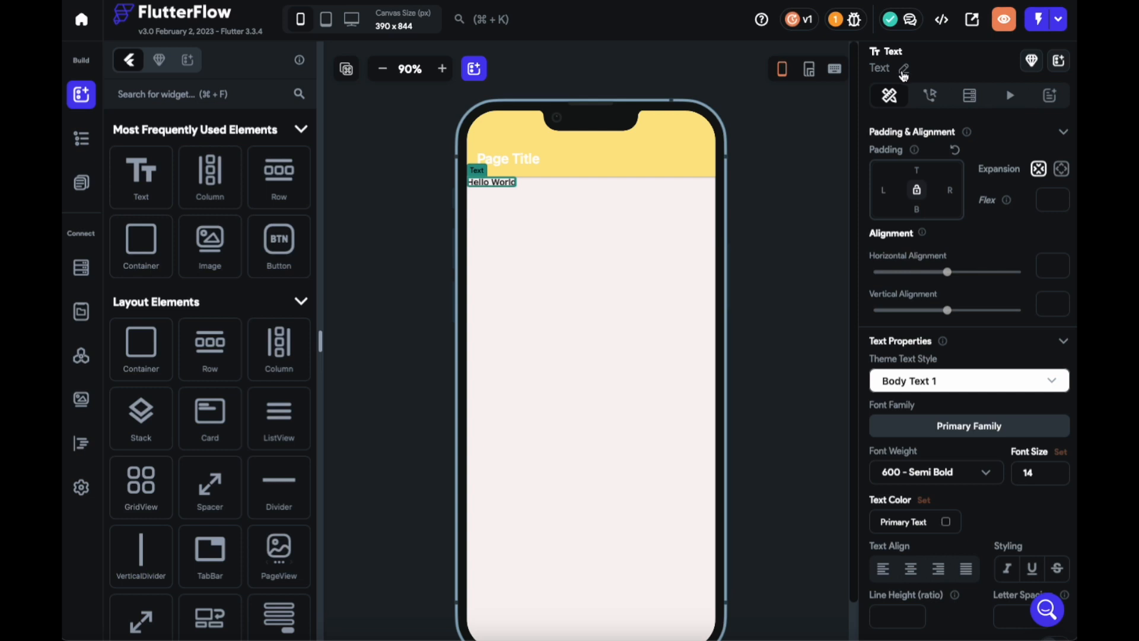
Rename the new Text widget inside the Column as HelloWorldText
click(82, 139)
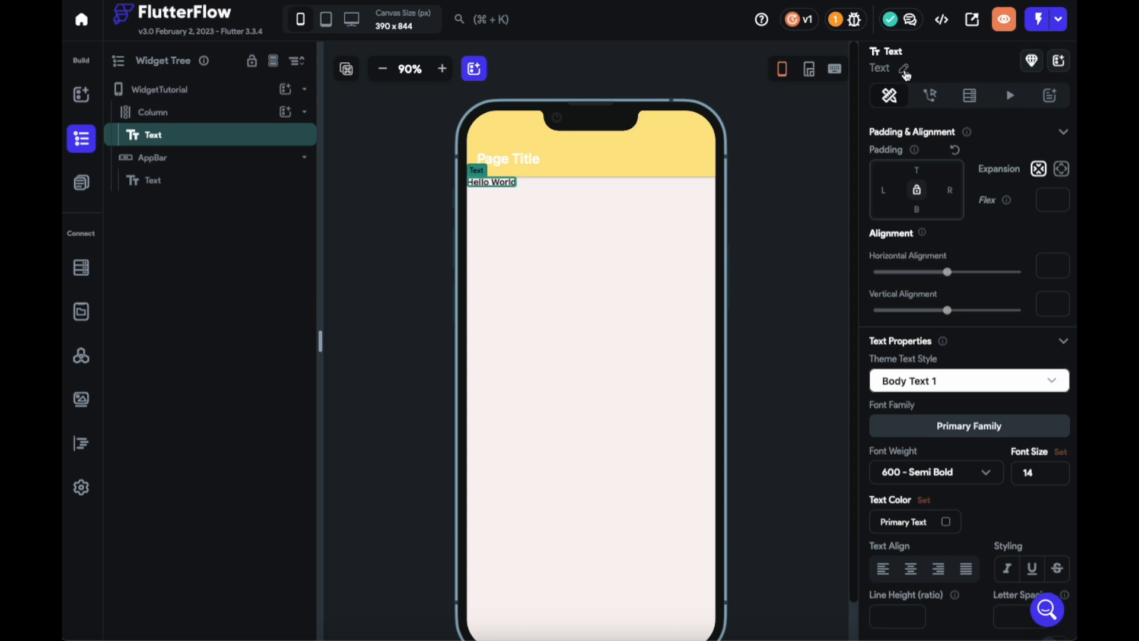
click(904, 71)
key(BackSpace)
key(BackSpace)
key(BackSpace)
key(BackSpace)
text(Hellow)
key(BackSpace)
text(Wo)
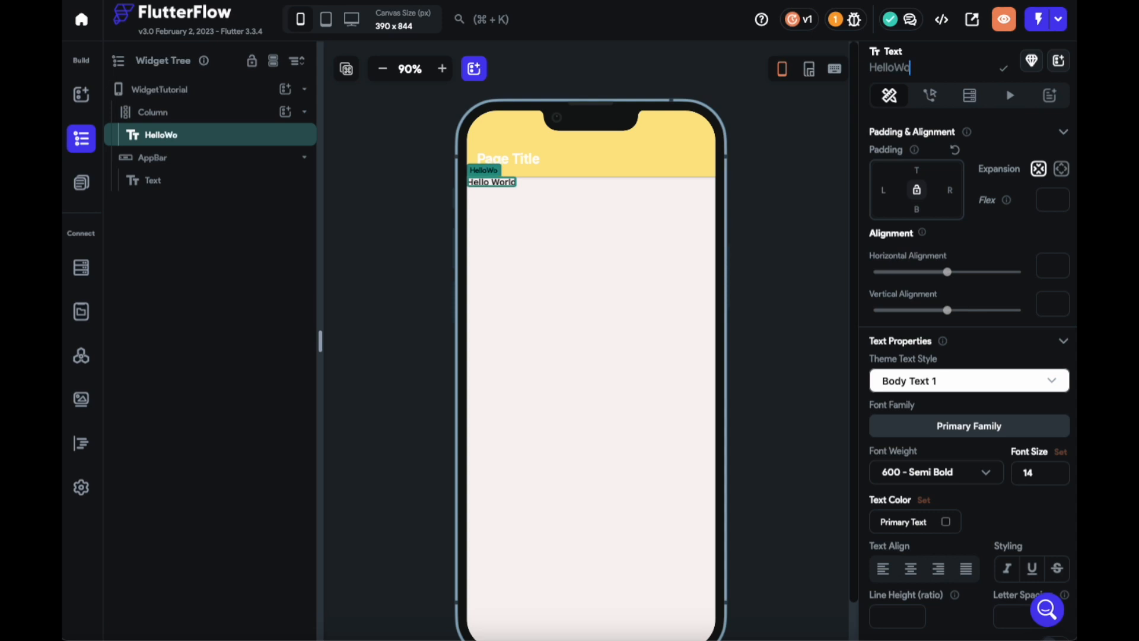
text(rldTExt)
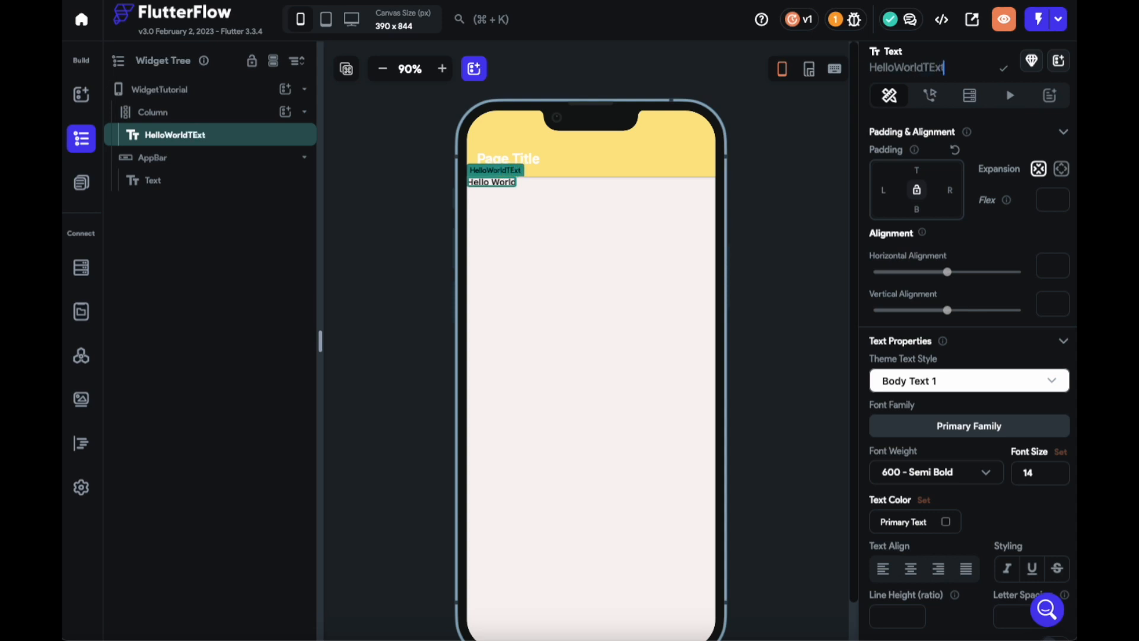
key(BackSpace)
key(BackSpace)
key(BackSpace)
text(ext)
key(Return)
Add a second Text widget to the Column from the widget tree and set its text to "Bonjour le monde!"
click(81, 98)
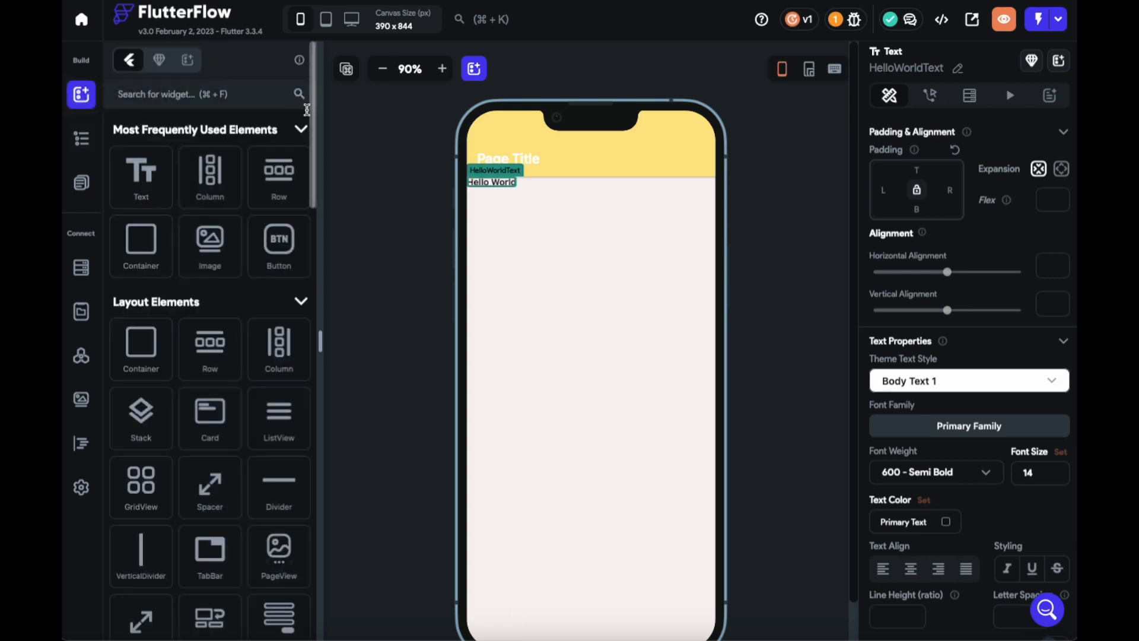
click(339, 130)
click(81, 138)
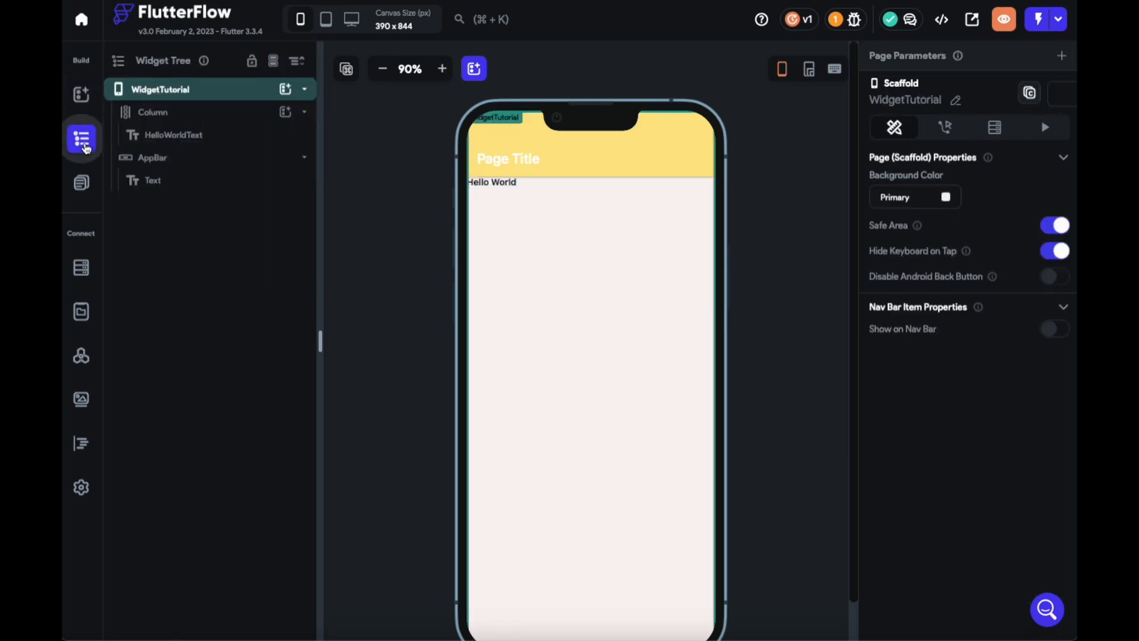
click(286, 115)
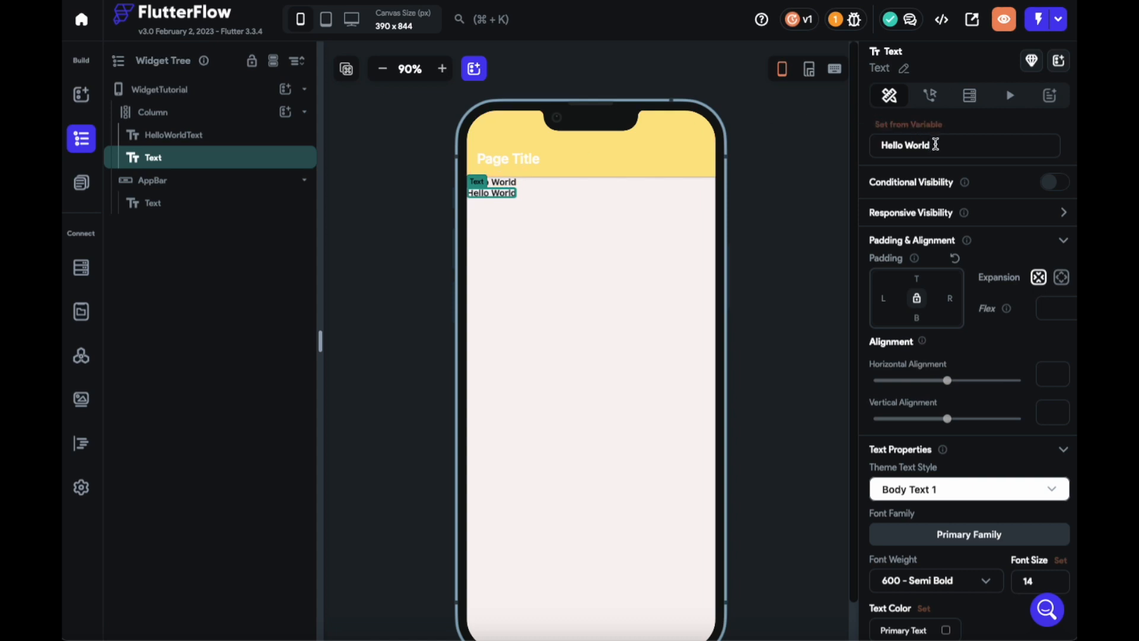
drag(935, 144, 846, 141)
text(Bonjour)
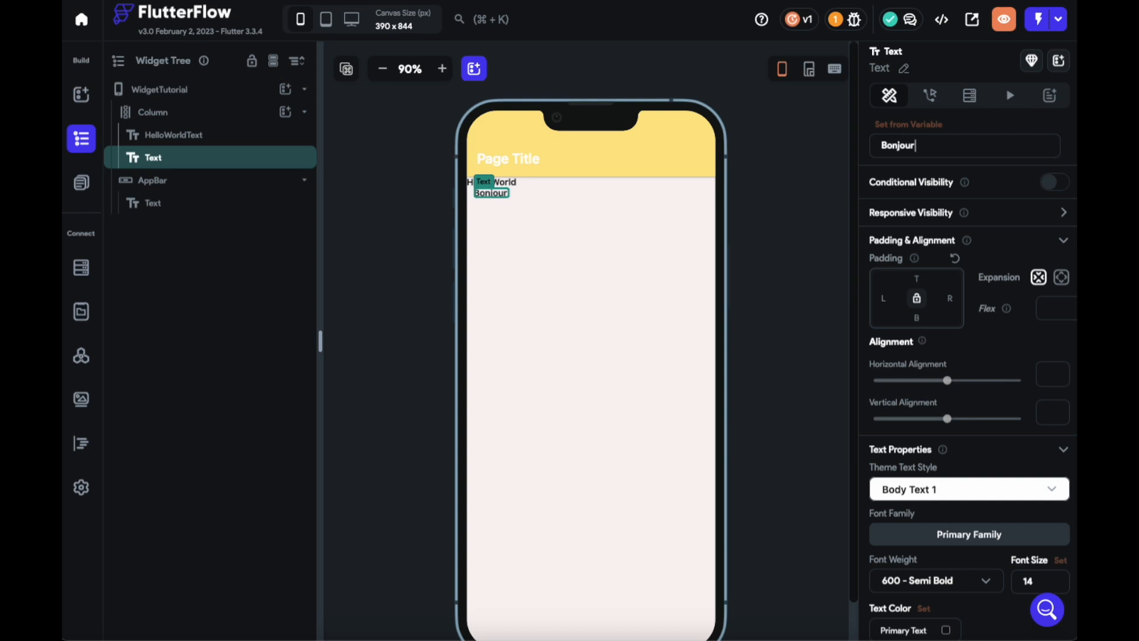
text( le monde)
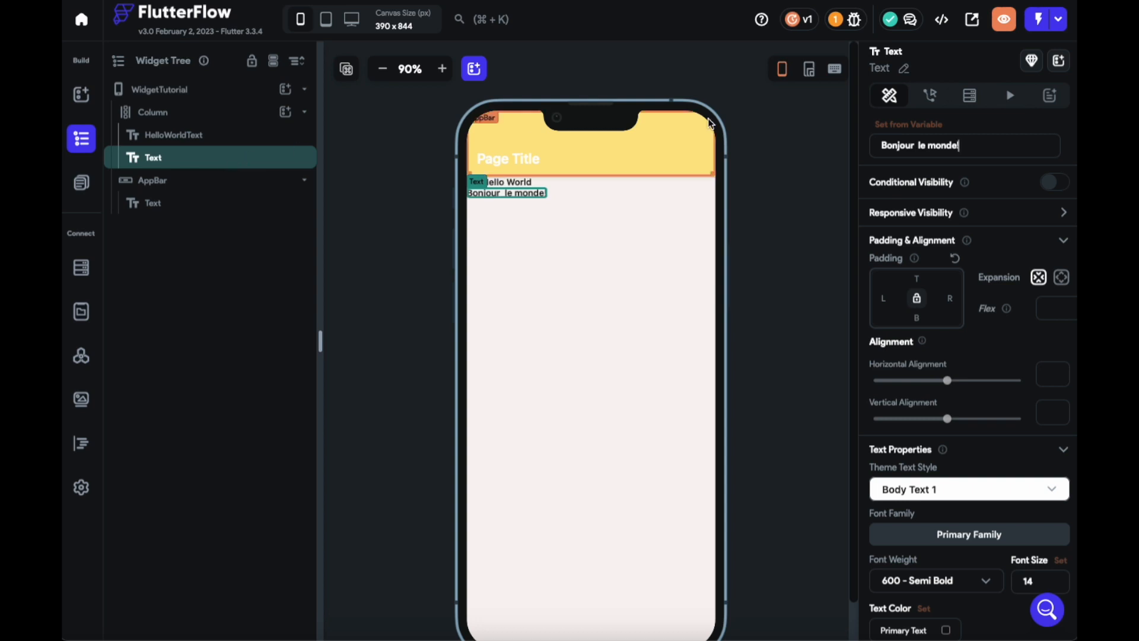
Rename the second Text widget as BonjourLeMondeText
click(906, 69)
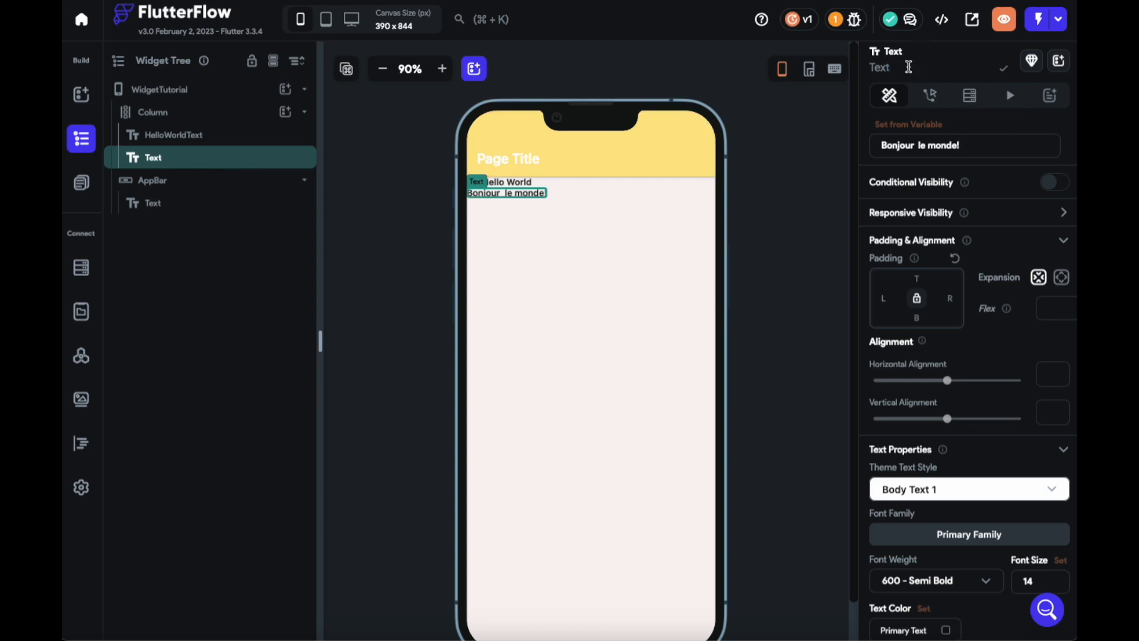
key(BackSpace)
key(BackSpace)
key(BackSpace)
key(BackSpace)
text(B)
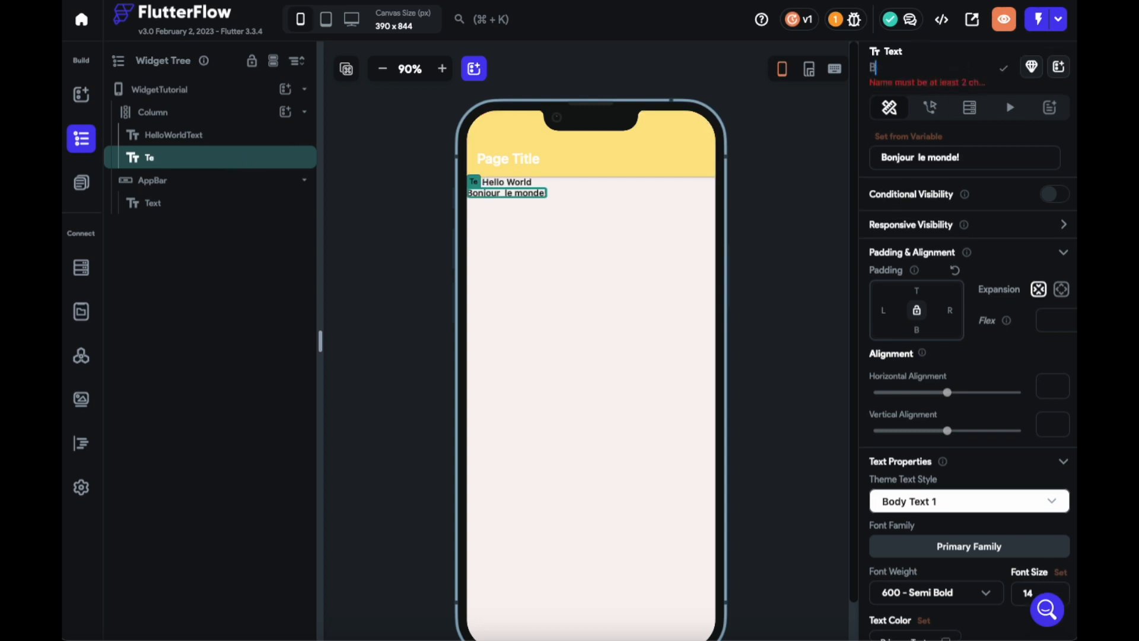
text(onjourLe)
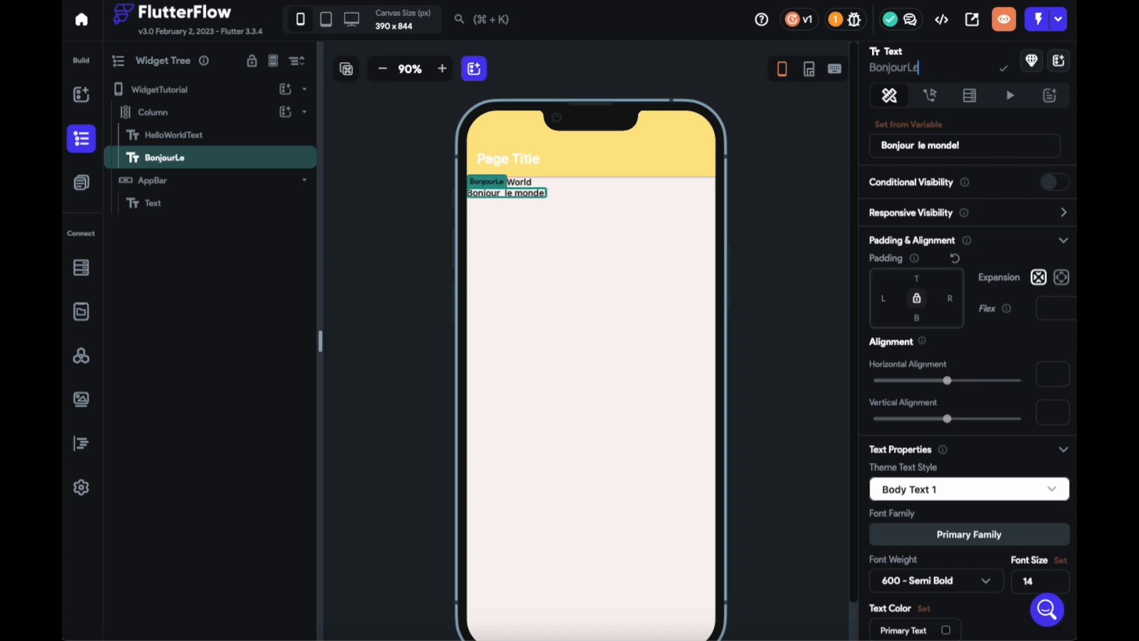
text(MondeT)
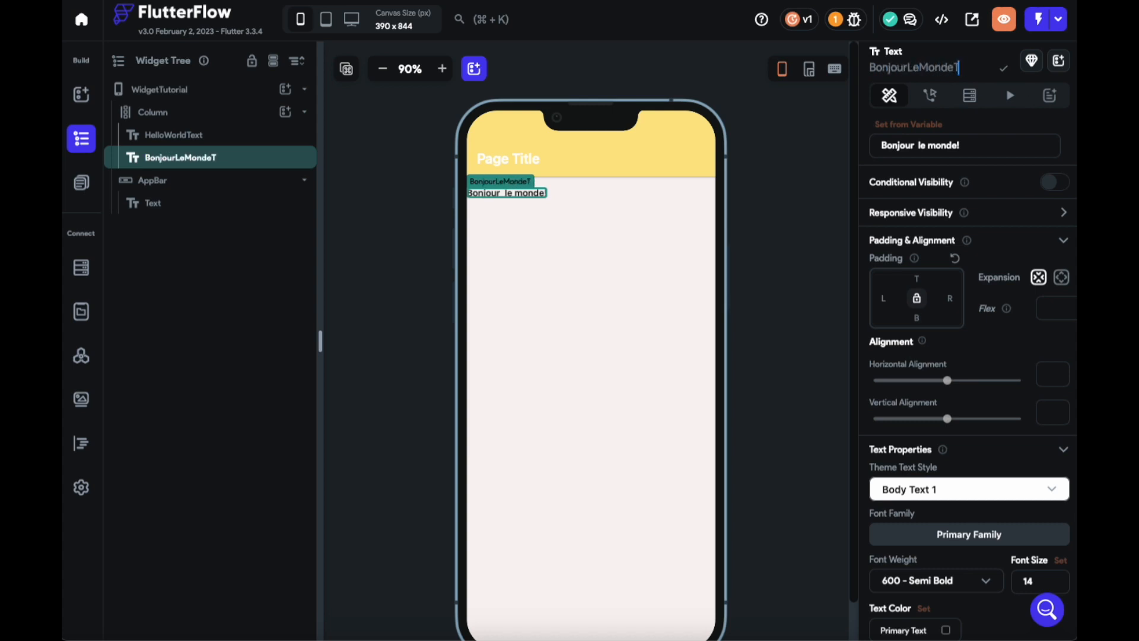
text(ext)
key(Return)
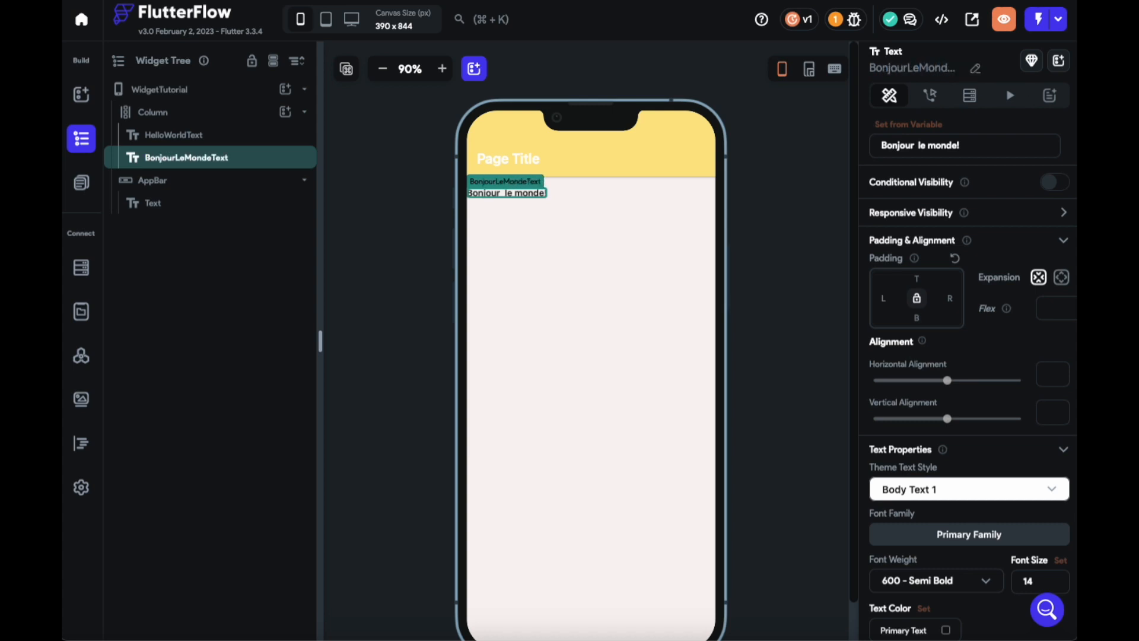
Try to reposition the "Bonjour le monde!" text directly on the phone canvas
click(664, 218)
click(533, 198)
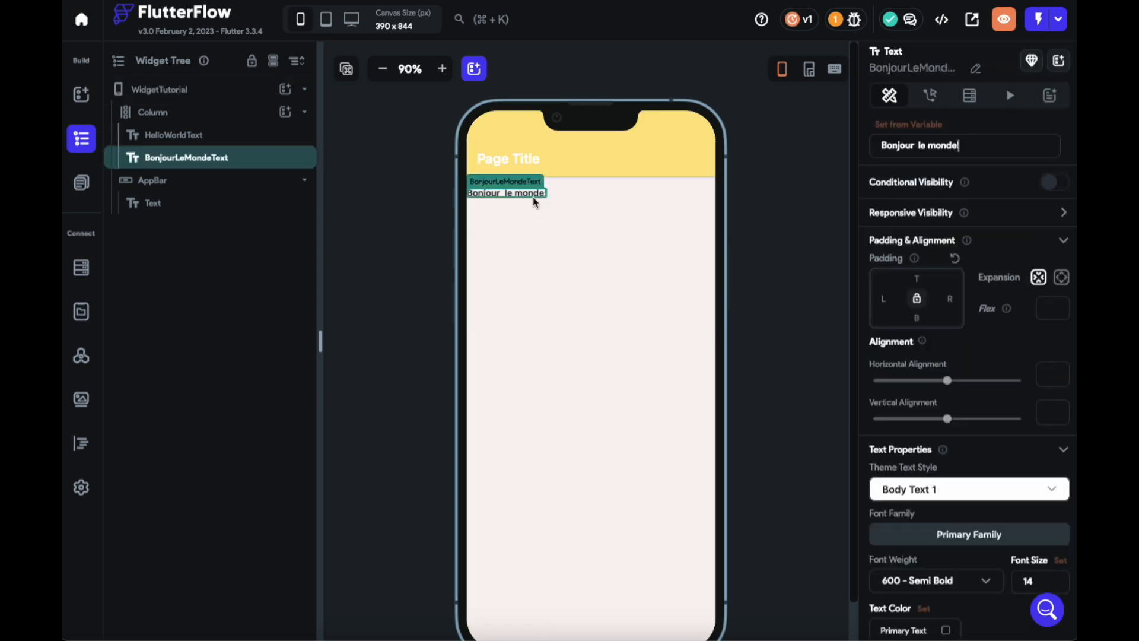
double_click(215, 159)
drag(521, 192, 538, 246)
click(515, 196)
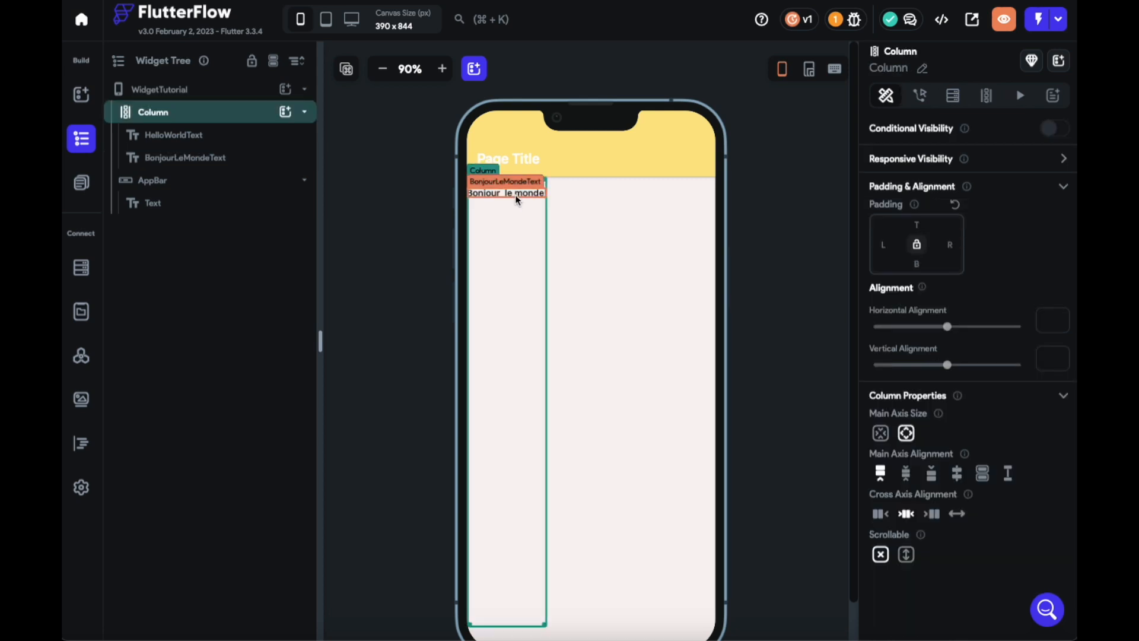
drag(515, 195, 533, 176)
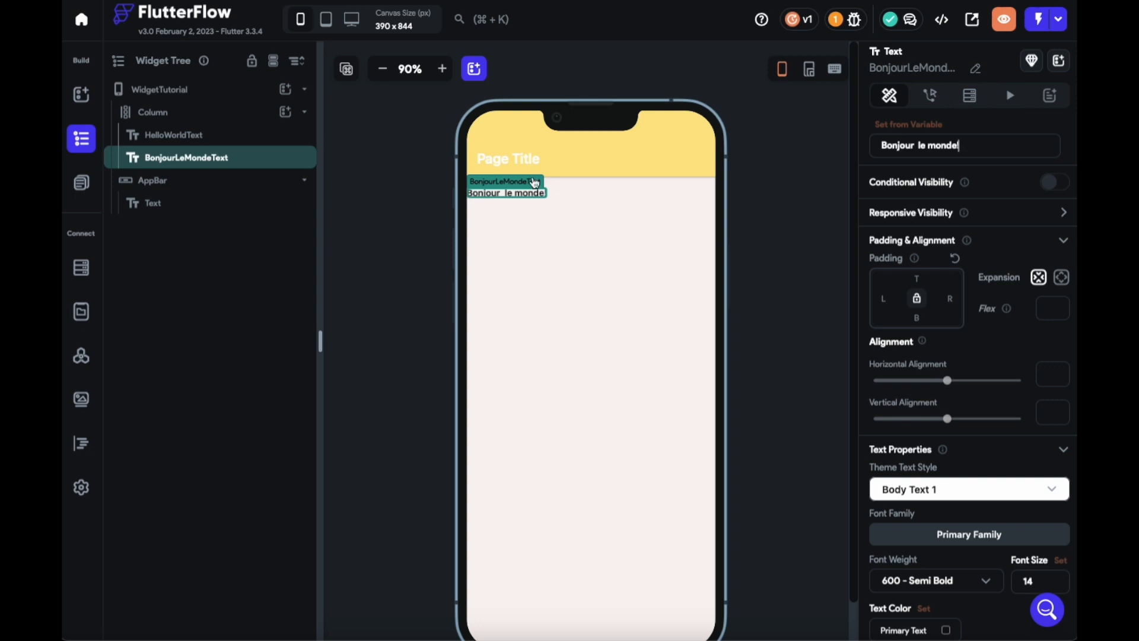
click(512, 216)
Reorder the Column's children in the widget tree so BonjourLeMondeText sits above HelloWorldText
click(510, 192)
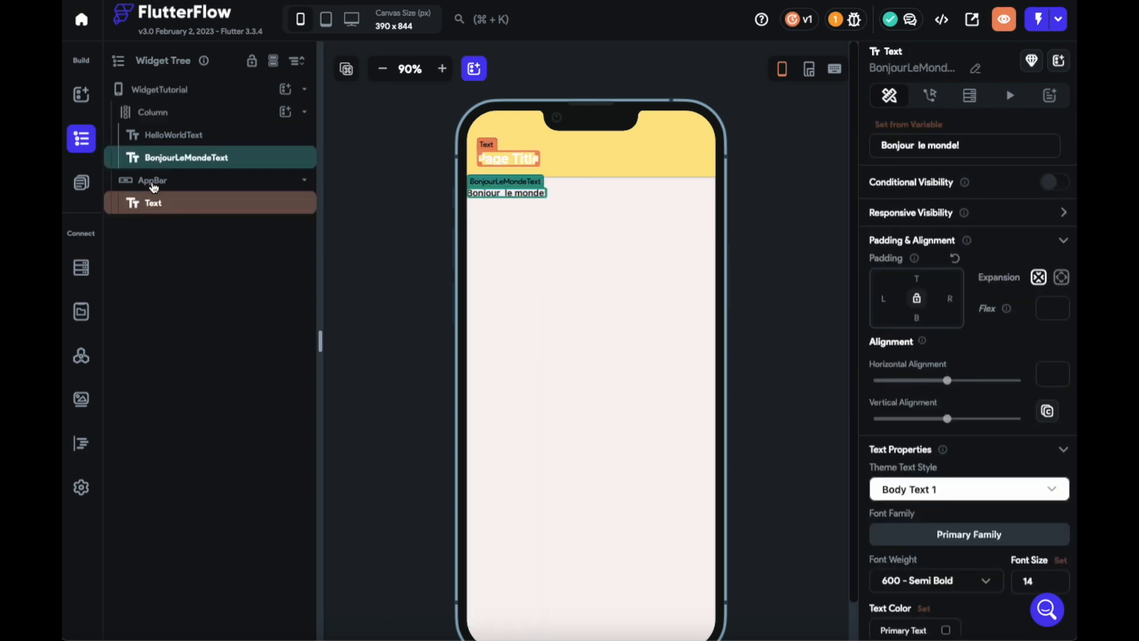
drag(184, 160, 183, 112)
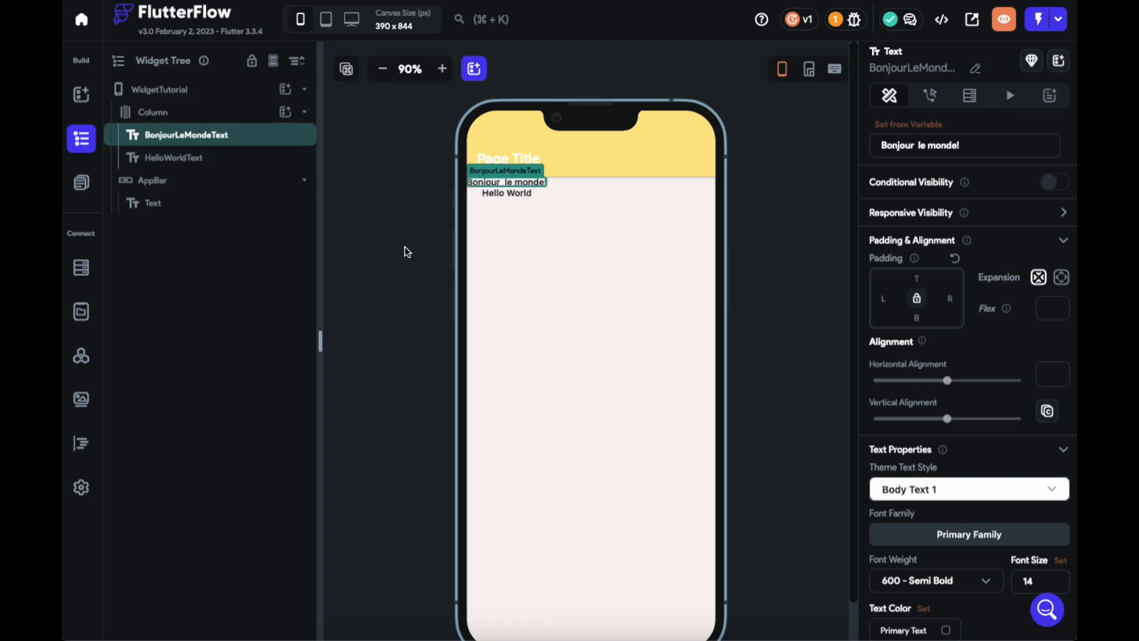
click(618, 231)
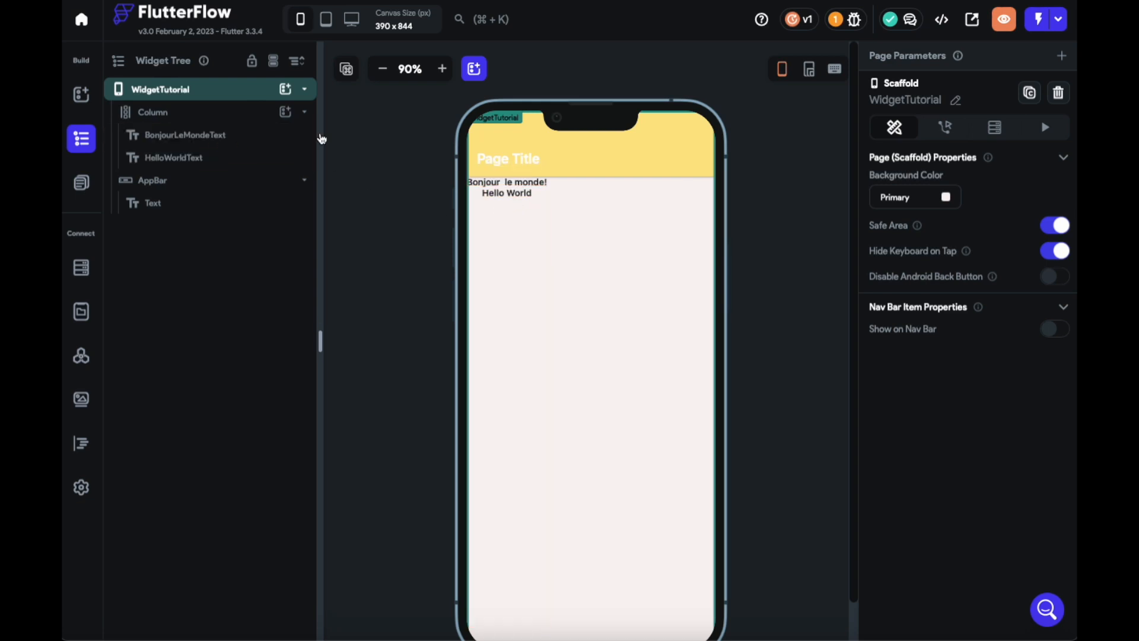
Set the font size of HelloWorldText to 50
click(184, 134)
click(208, 160)
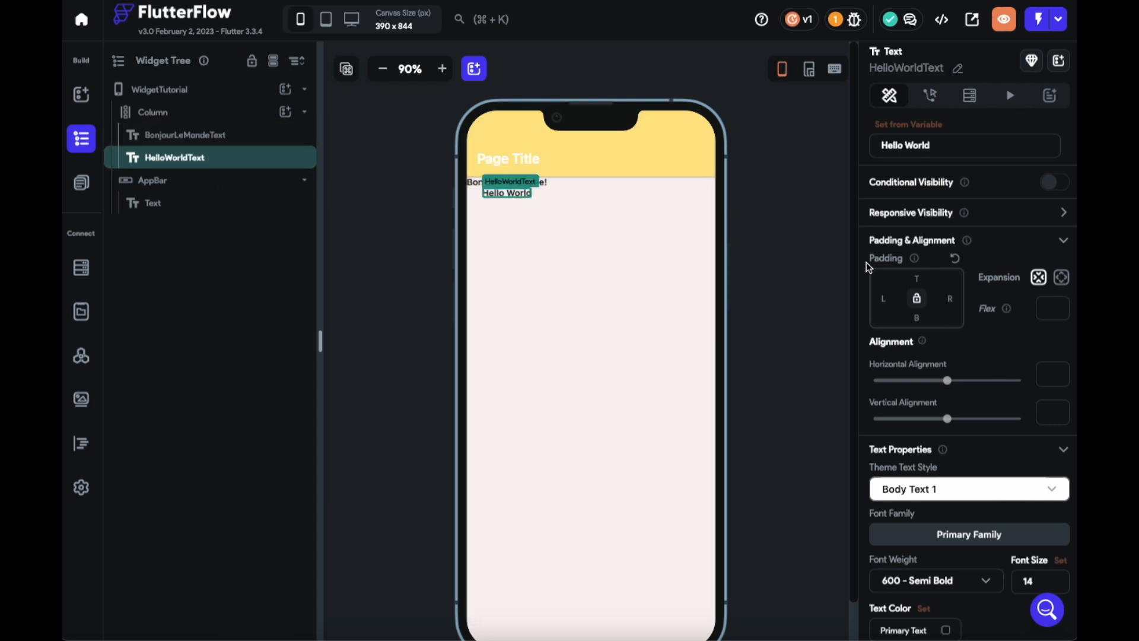
scroll(935, 495, down, 2)
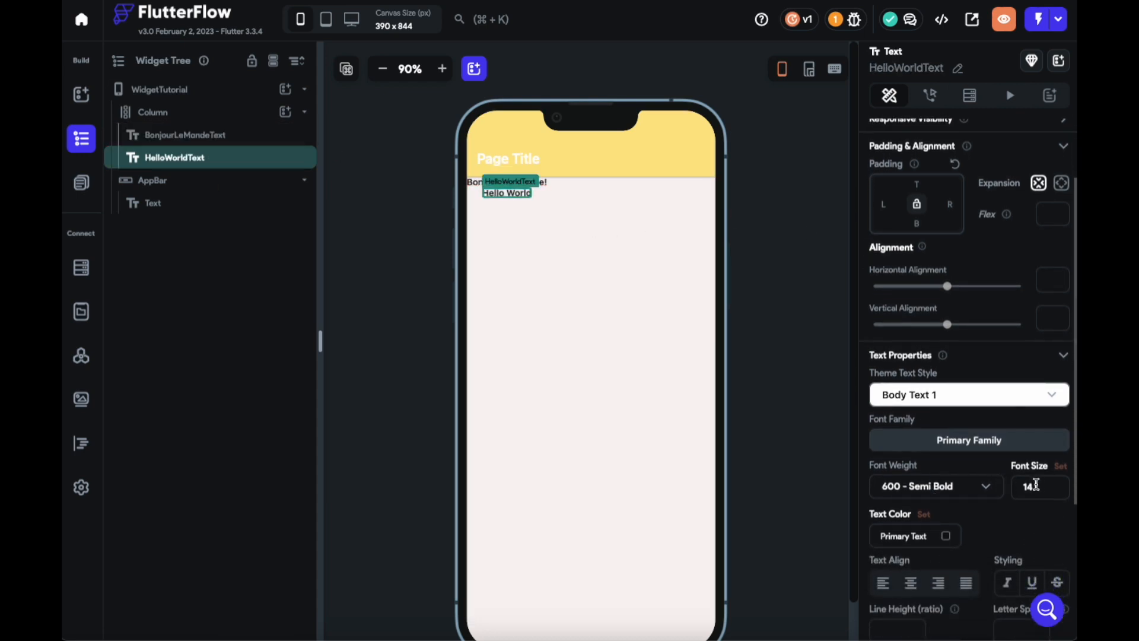
click(1035, 484)
key(BackSpace)
key(BackSpace)
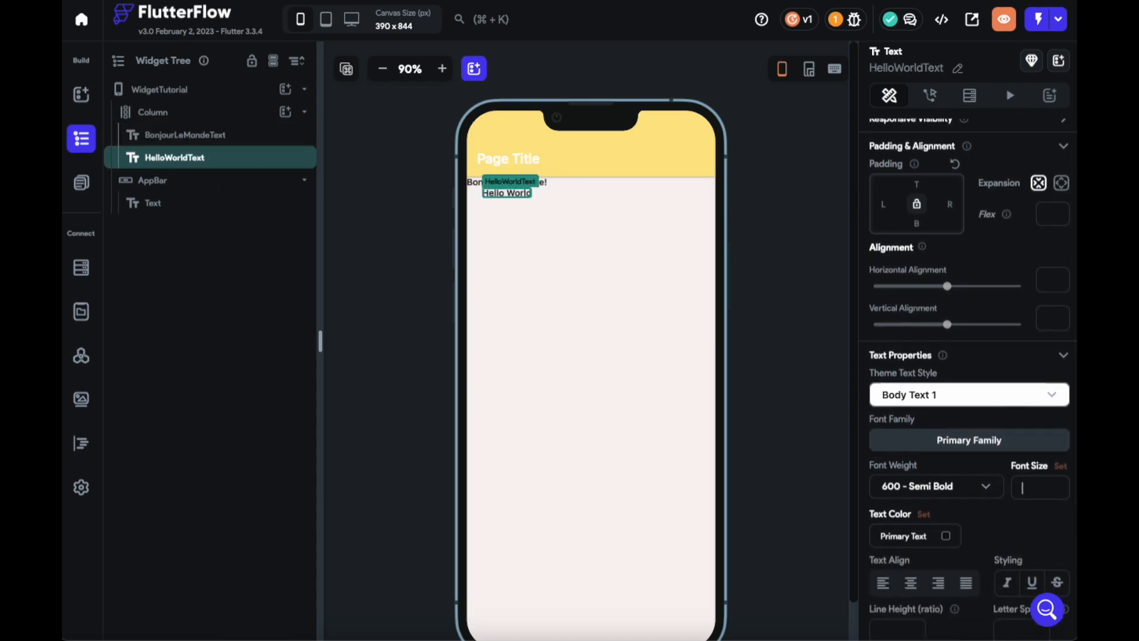
text(50)
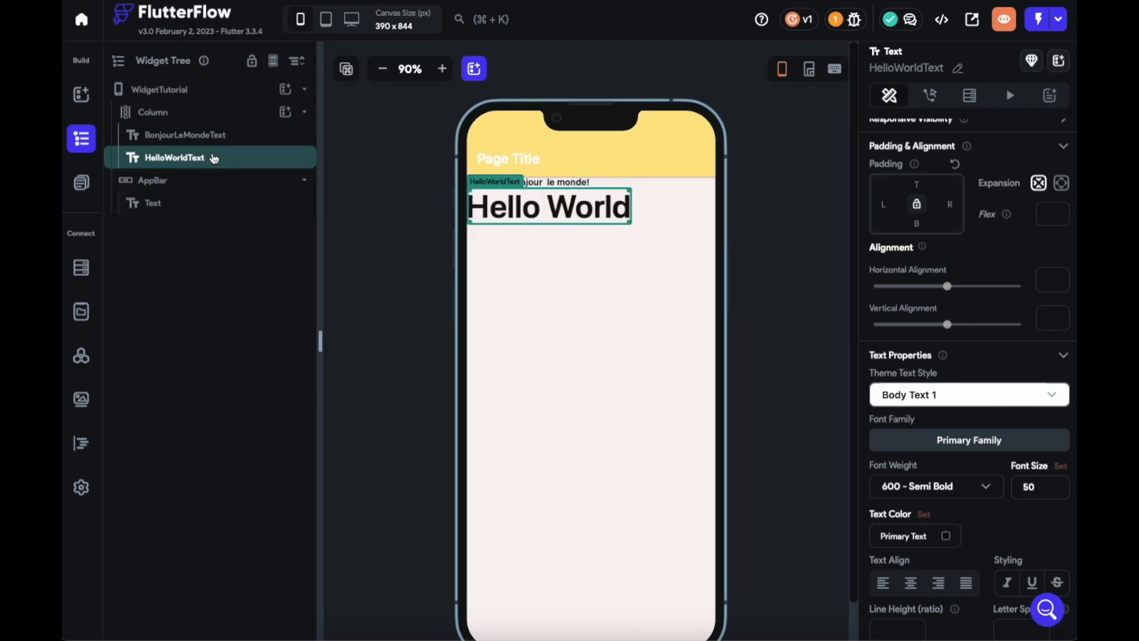
Set the font size of BonjourLeMondeText to 80
click(202, 136)
scroll(1042, 534, down, 3)
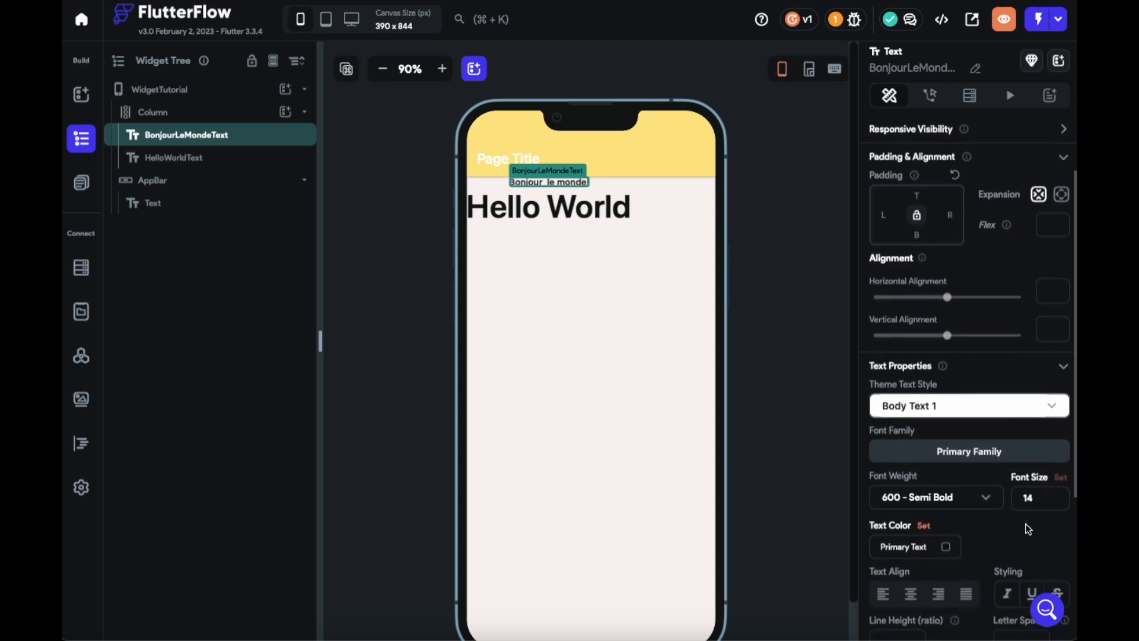
key(BackSpace)
key(BackSpace)
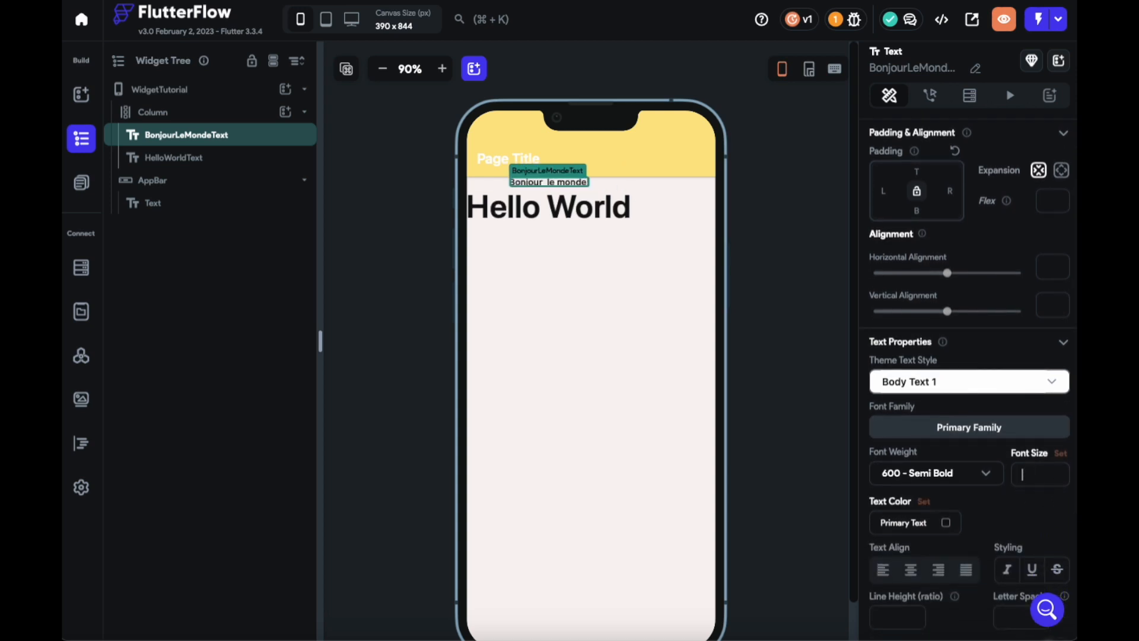
text(80)
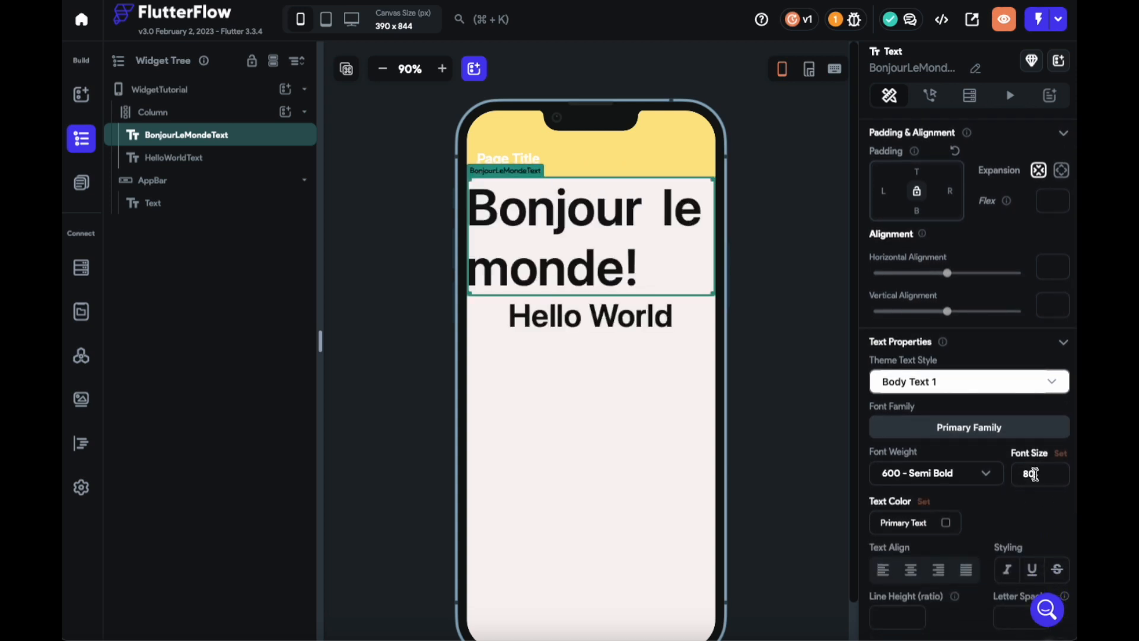
Change the text color of BonjourLeMondeText to the recent red #fc0e0e
scroll(1033, 467, down, 3)
click(944, 397)
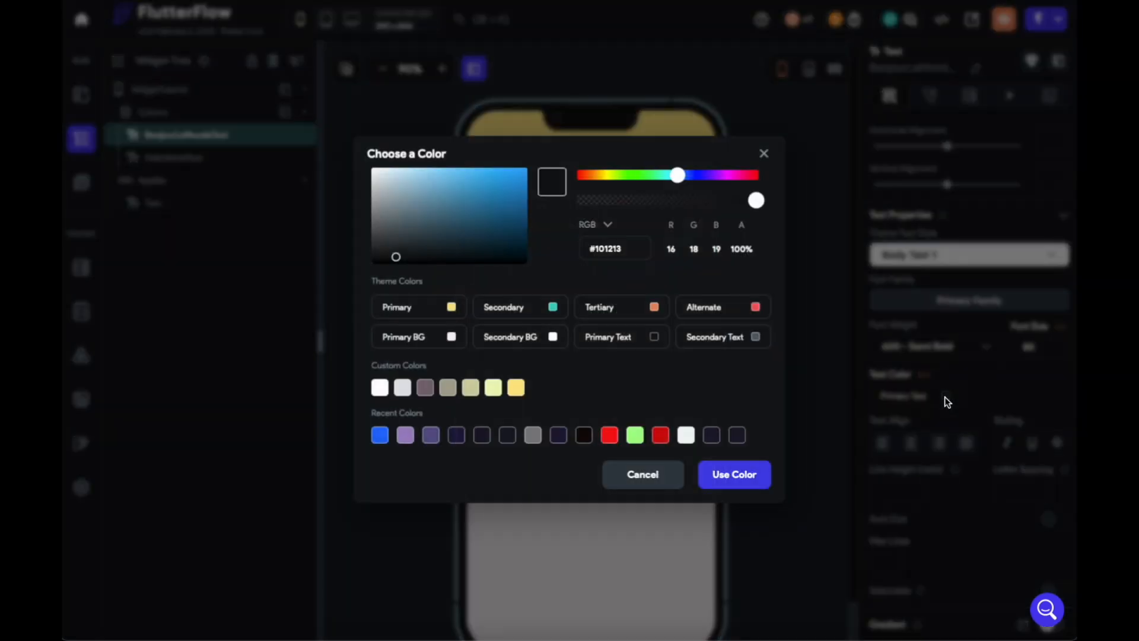
click(613, 438)
click(726, 483)
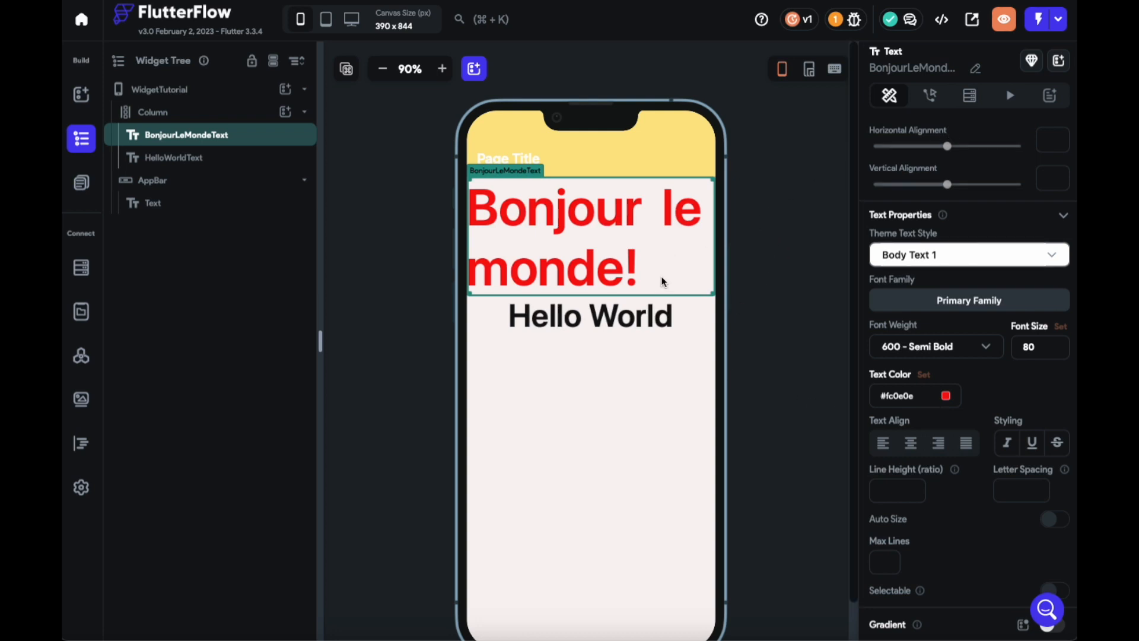
click(1064, 68)
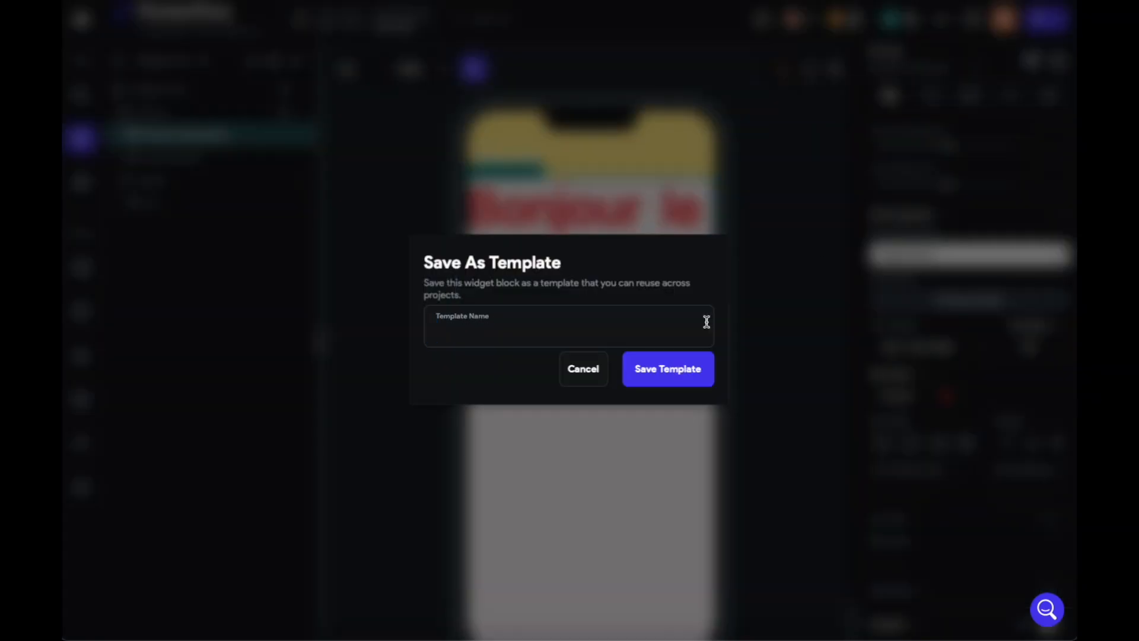
text(Je ')
key(BackSpace)
text(l)
click(583, 368)
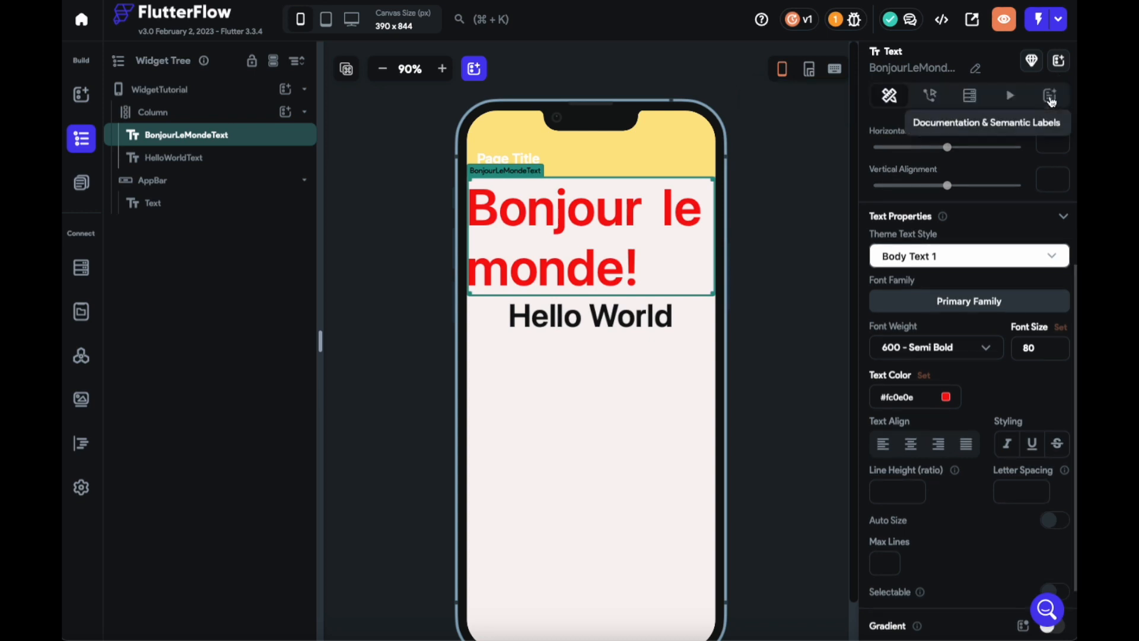
Add the documentation comment "J'ai mis en rouge parce que j'aime bien" to BonjourLeMondeText and save it
click(1049, 97)
click(949, 207)
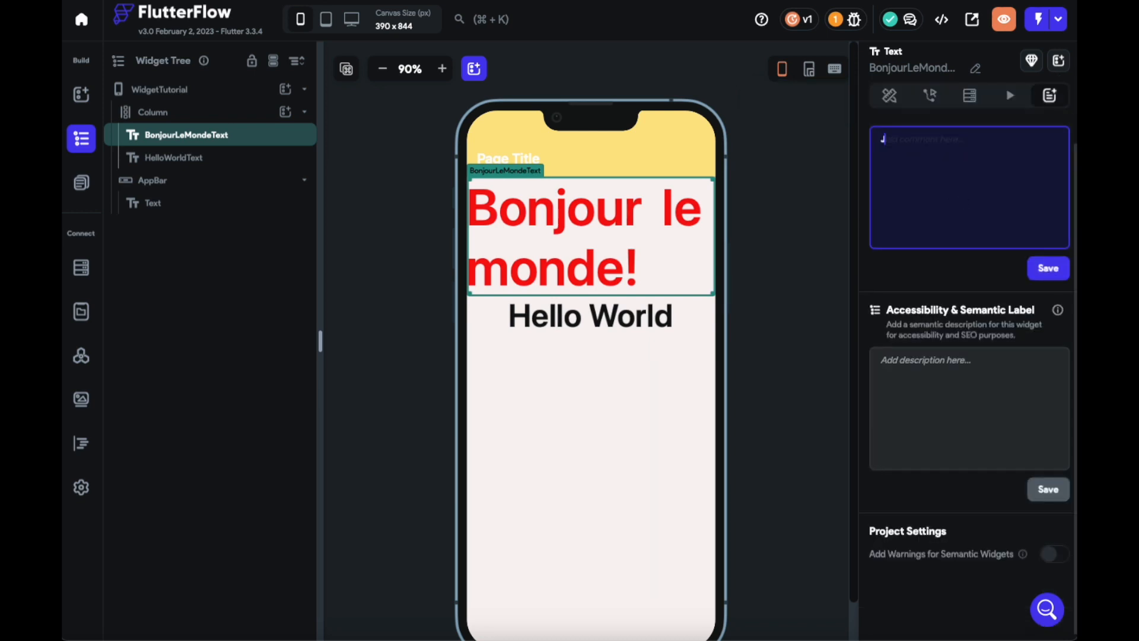
text(J'ai mis enrou)
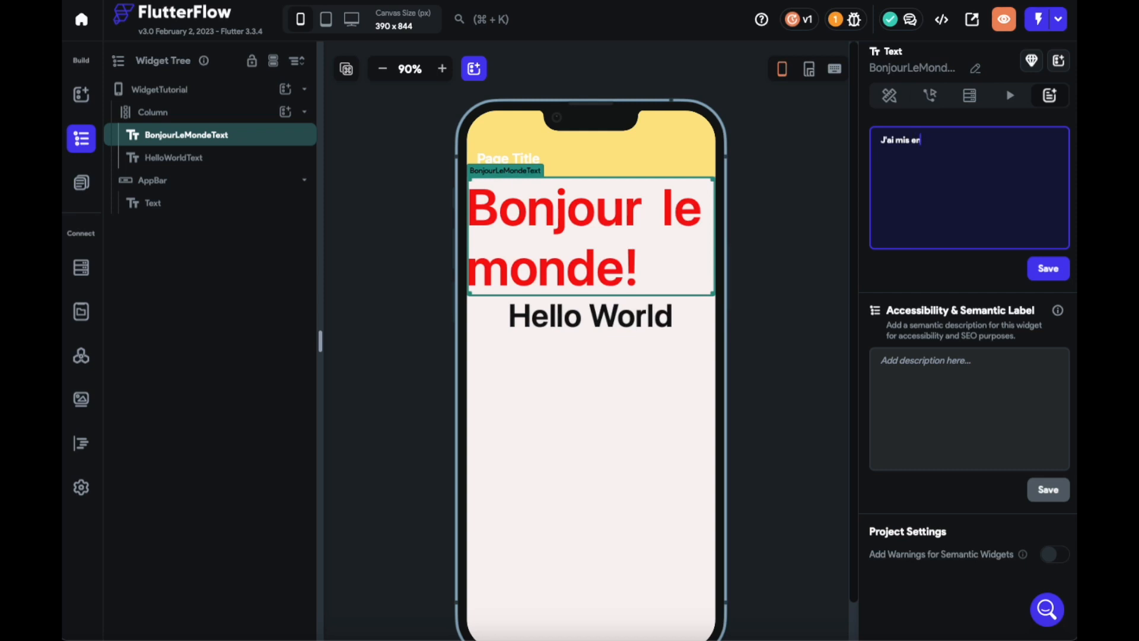
key(BackSpace)
key(BackSpace)
key(BackSpace)
text(rouge parce que j'aime bien)
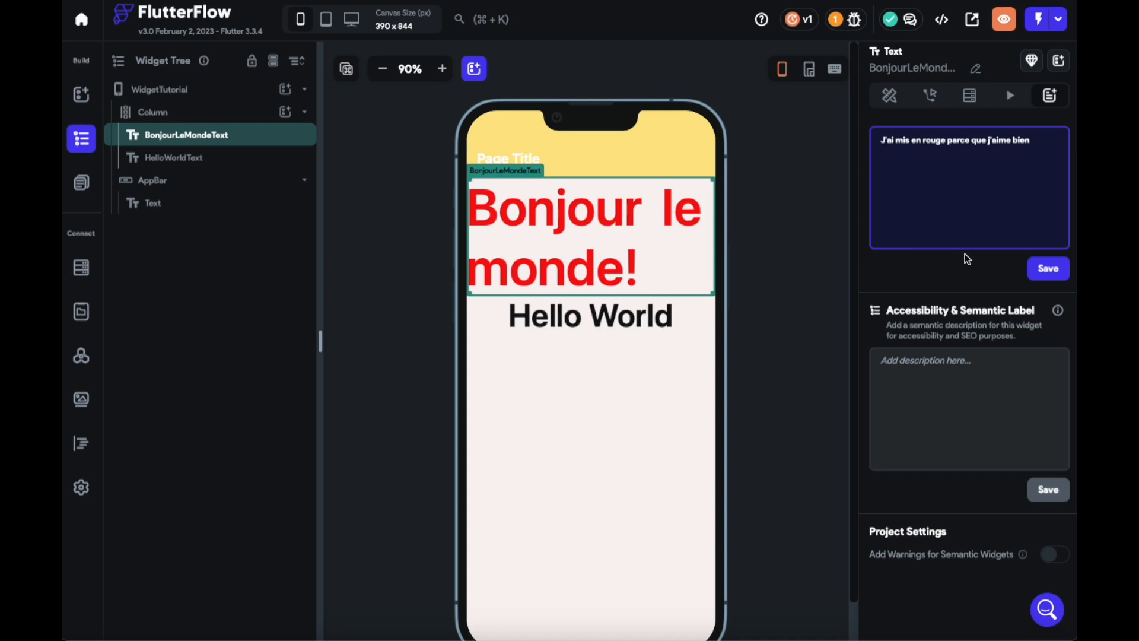
click(1049, 261)
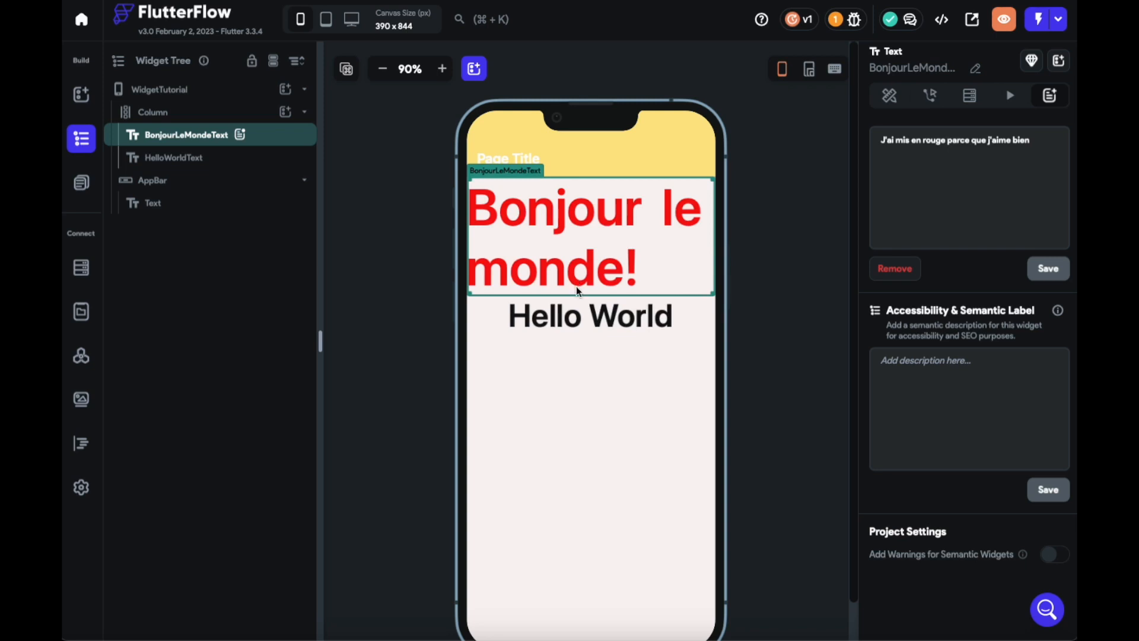
Delete HelloWorldText from the Column and undo the deletion
click(584, 316)
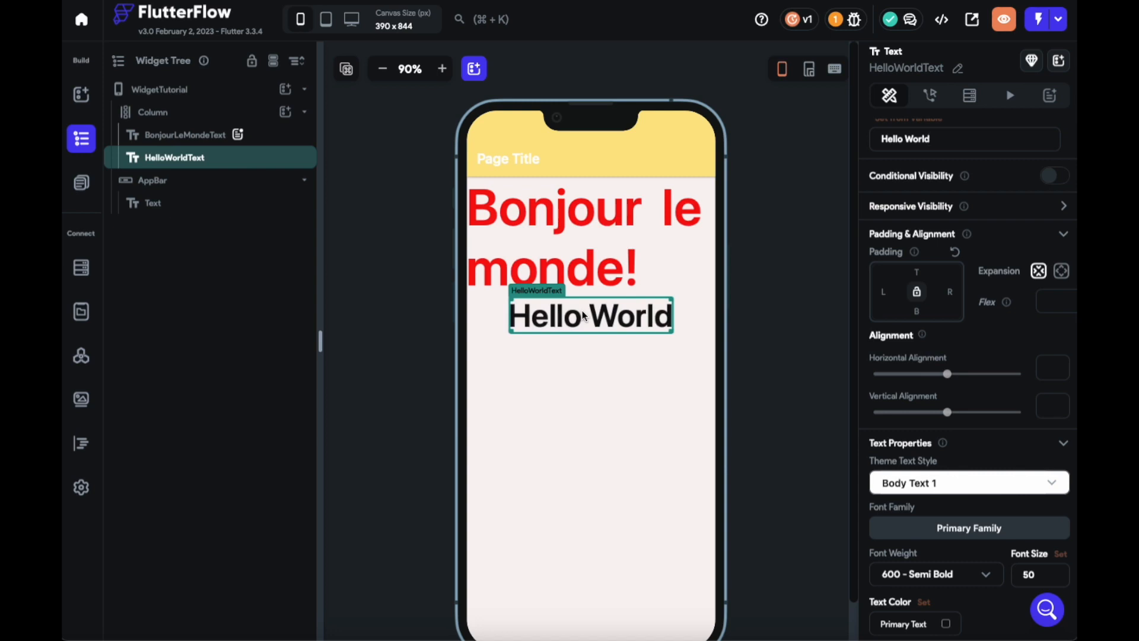
key(Delete)
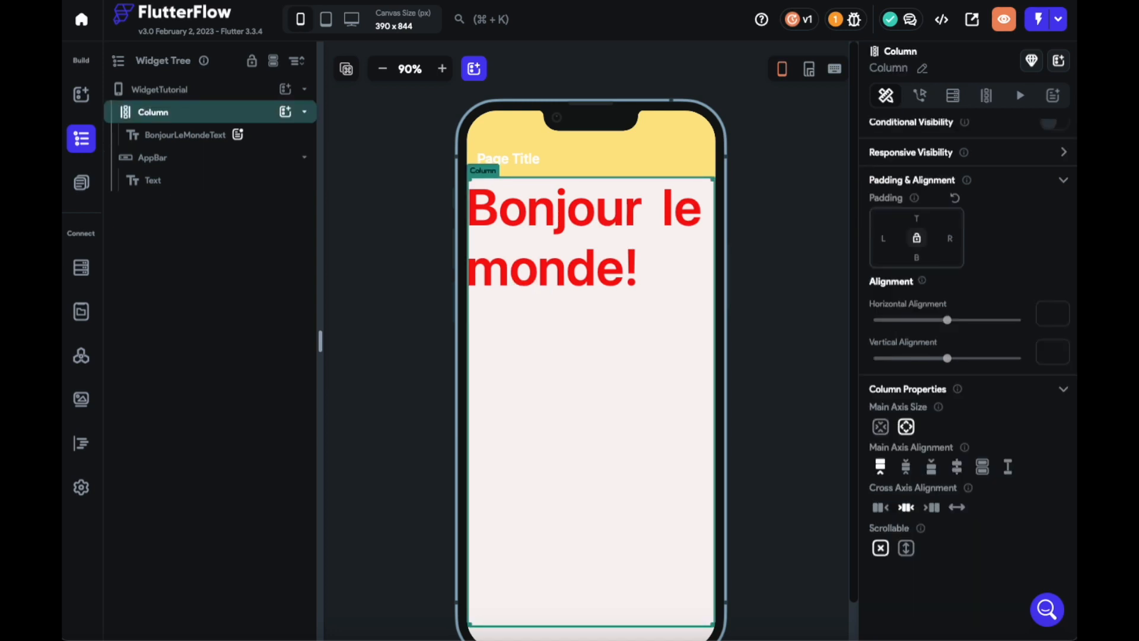
key(super+z)
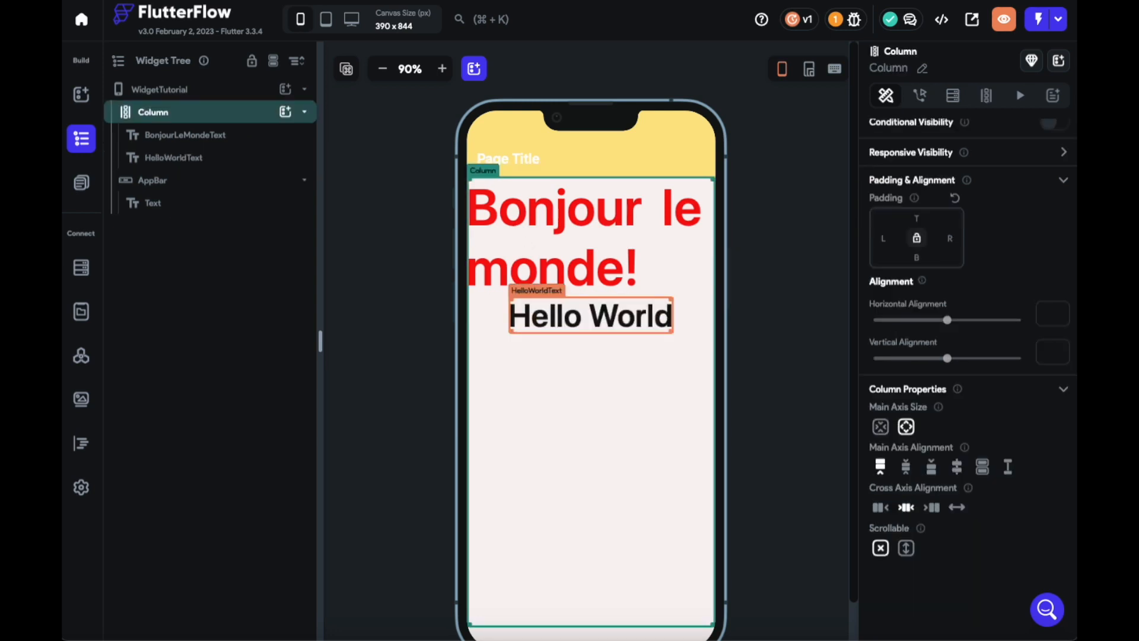
Delete BonjourLeMondeText from the widget tree and undo the deletion
click(208, 143)
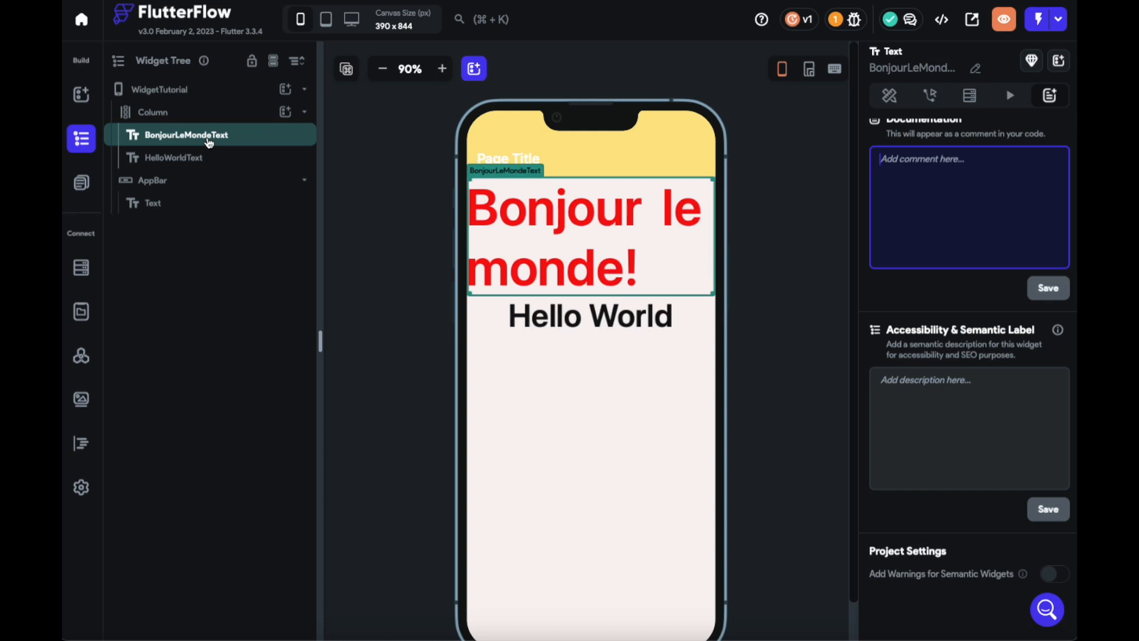
key(BackSpace)
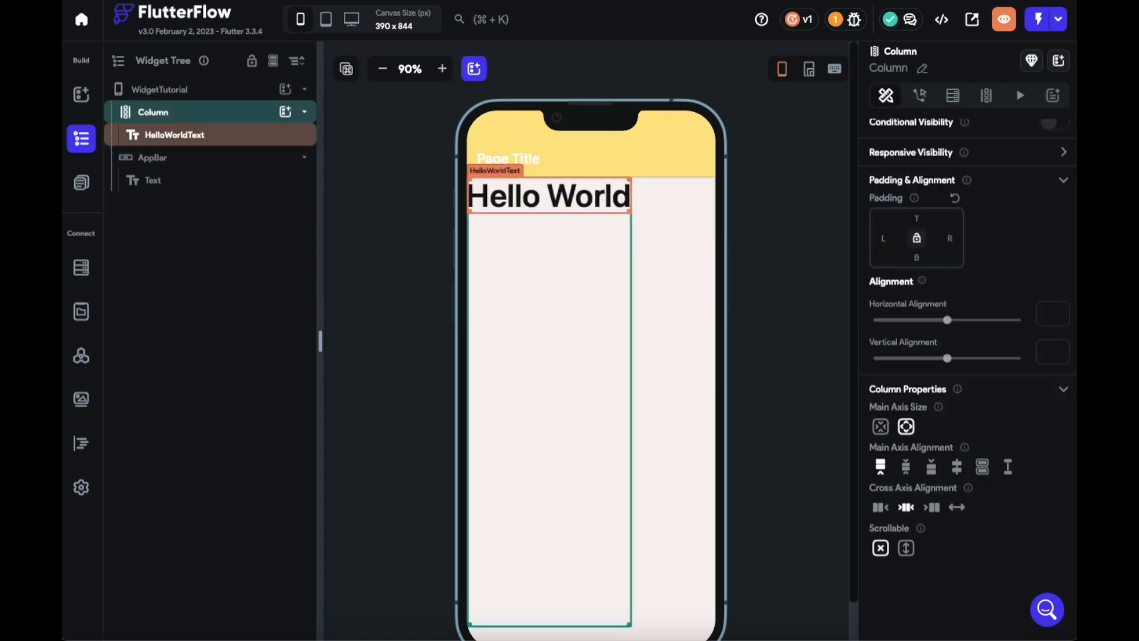
key(super+z)
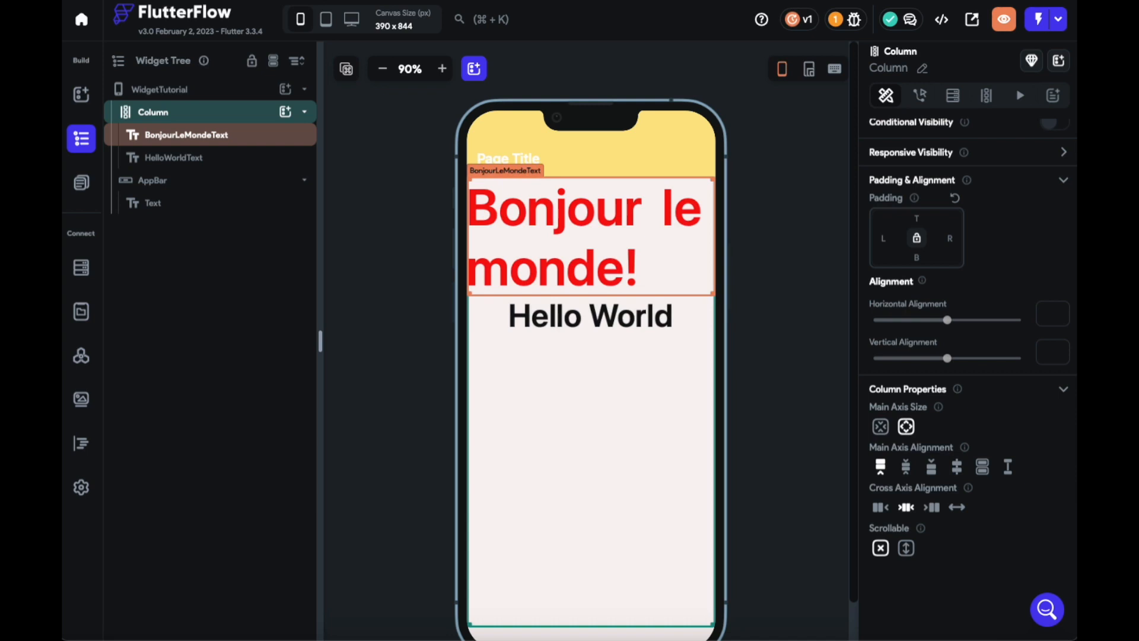
Wrap HelloWorldText in a Container
right_click(195, 157)
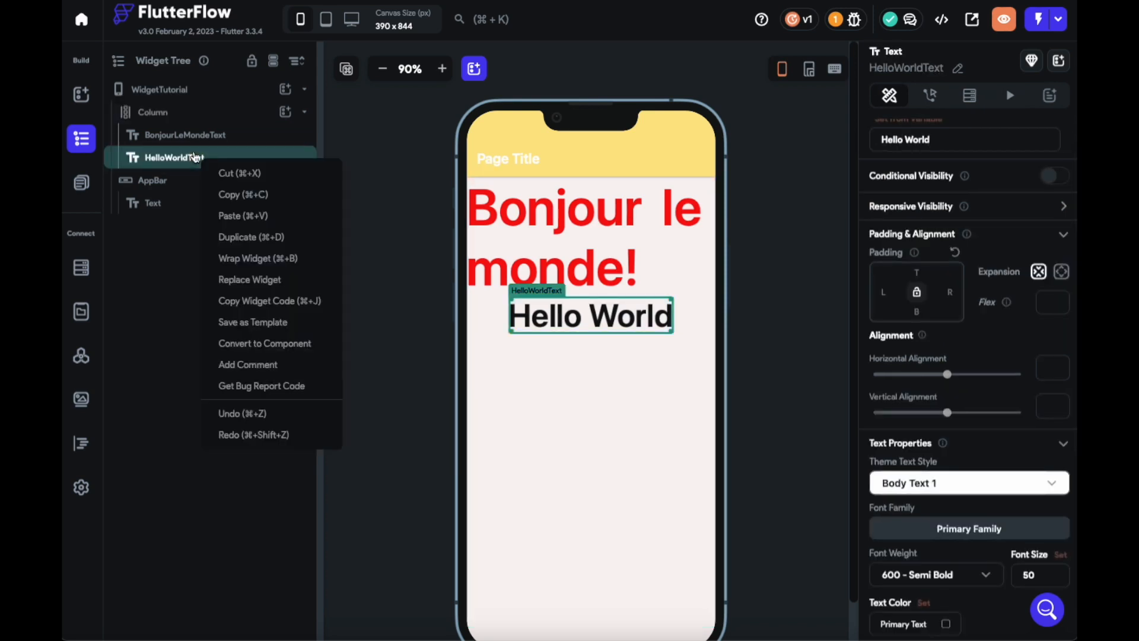
click(305, 264)
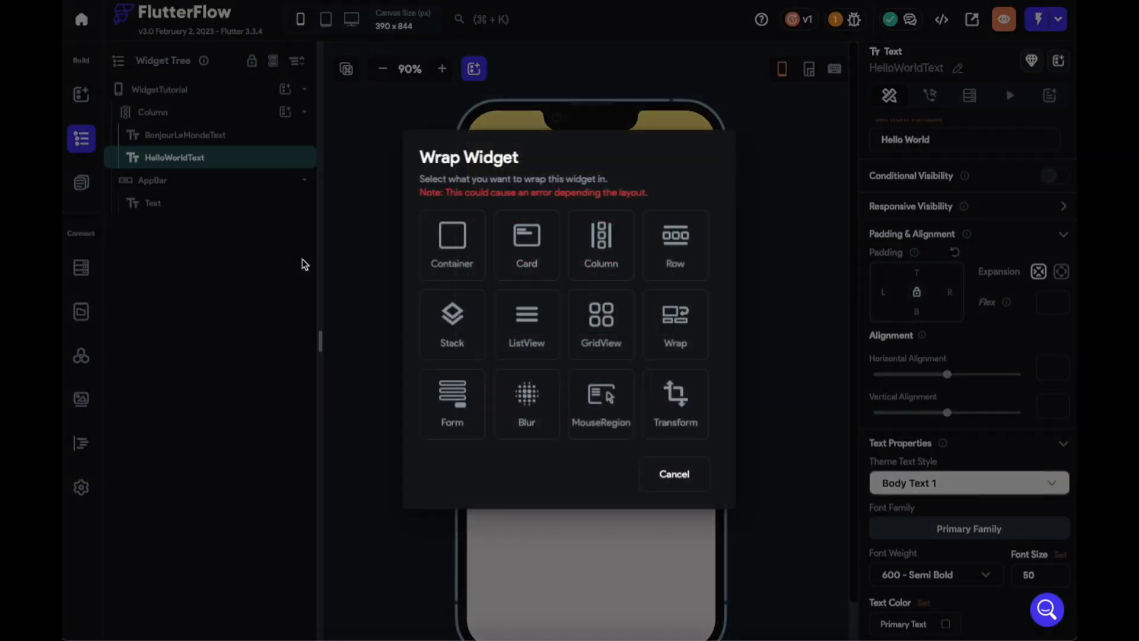
click(451, 240)
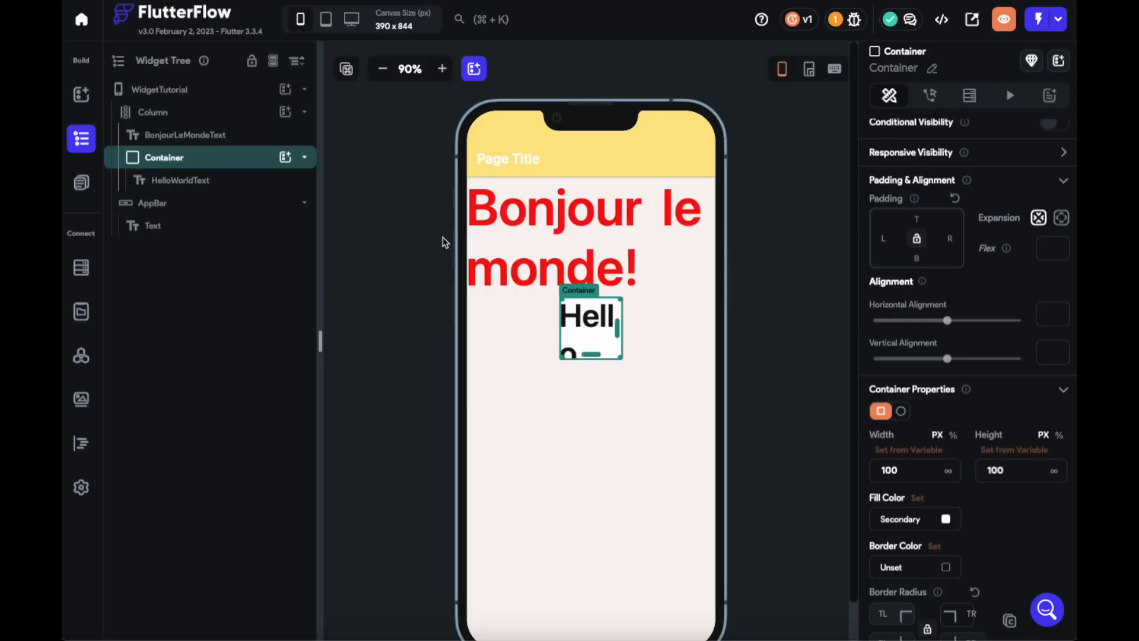
Try to resize the Container from its corner on the canvas, moving HelloWorldText out of it to directly below in the Column
drag(620, 356, 653, 400)
click(618, 365)
click(613, 349)
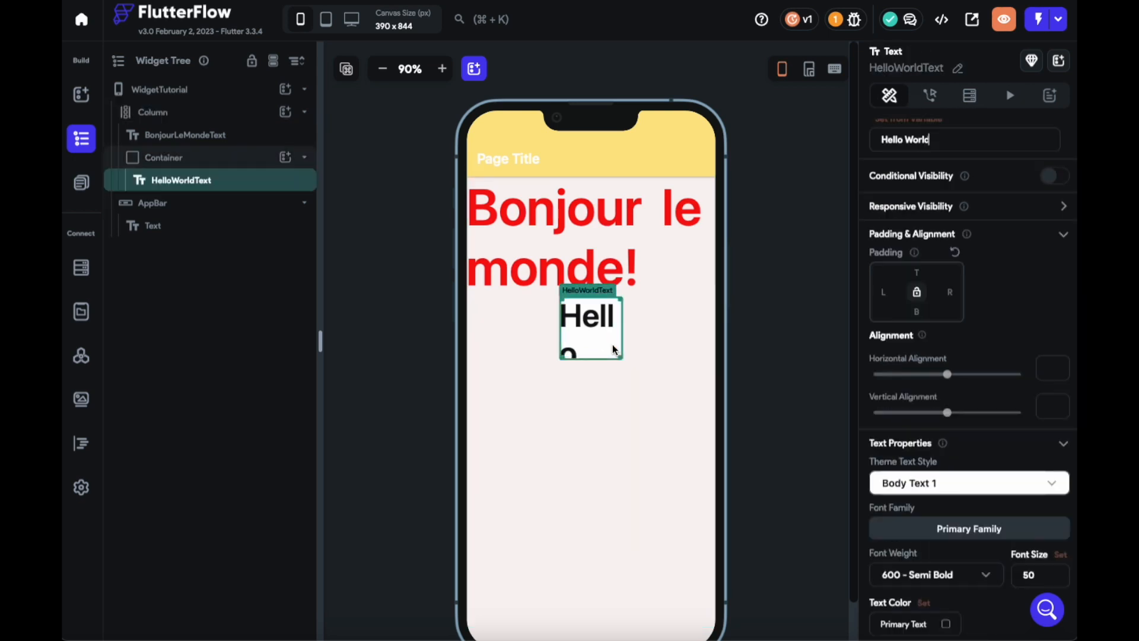
drag(618, 355, 587, 380)
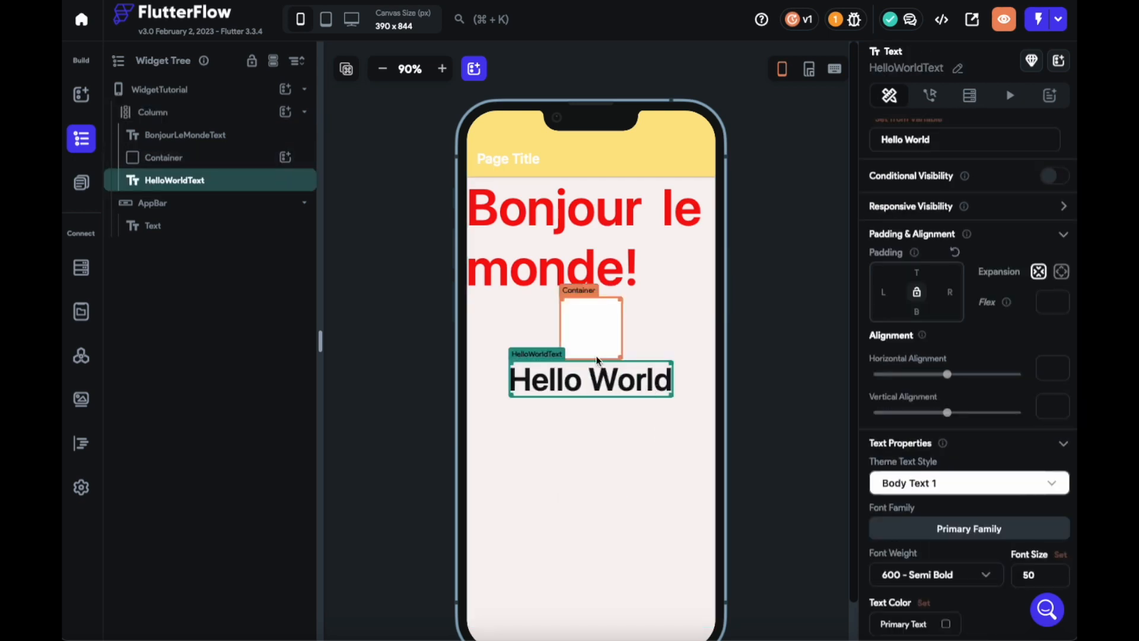
Wrap HelloWorldText in a new Container below the empty one
click(194, 158)
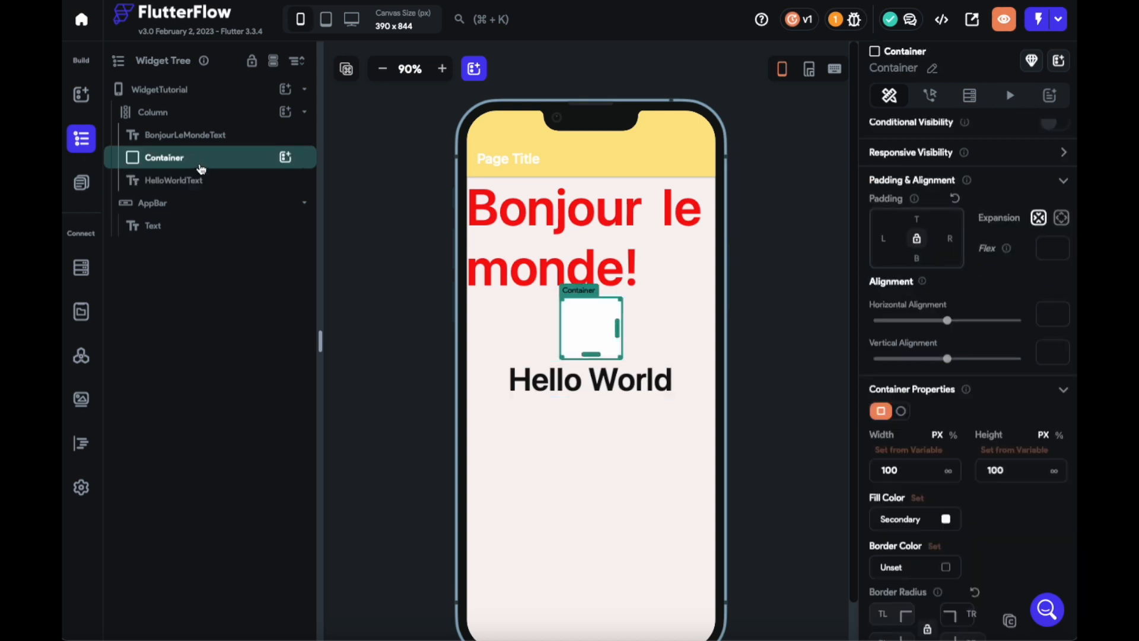
click(212, 186)
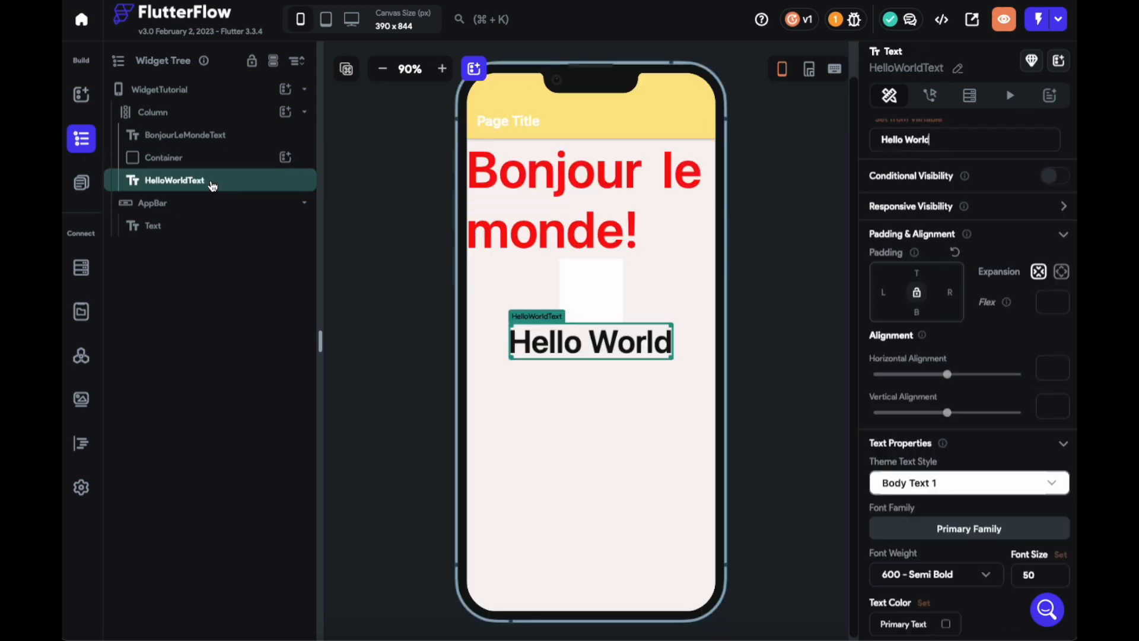
key(super+b)
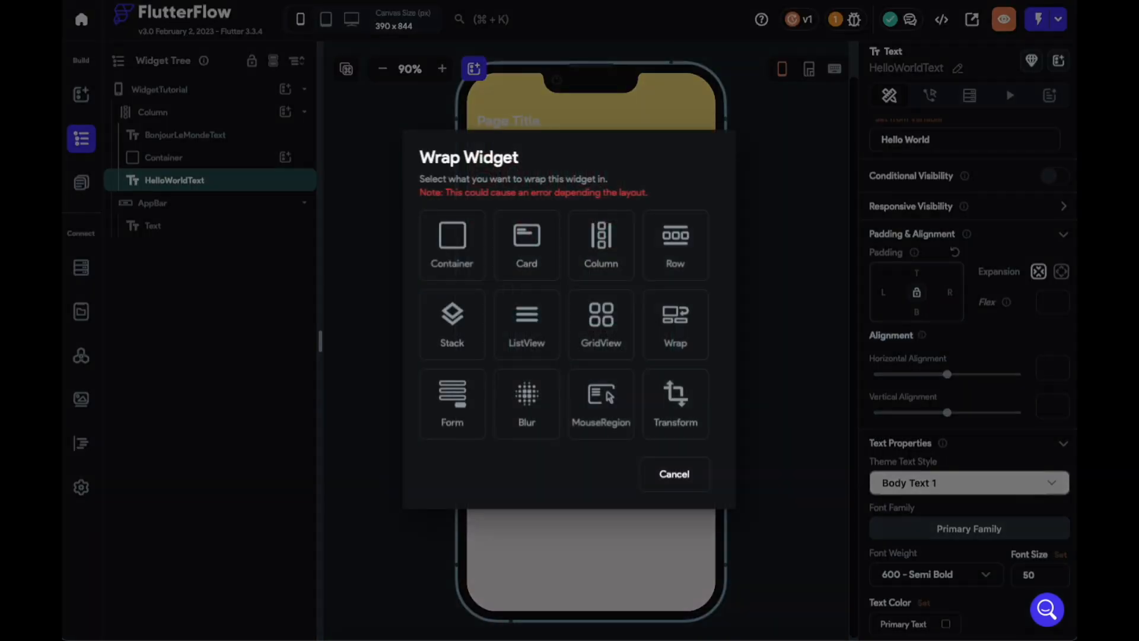
click(471, 249)
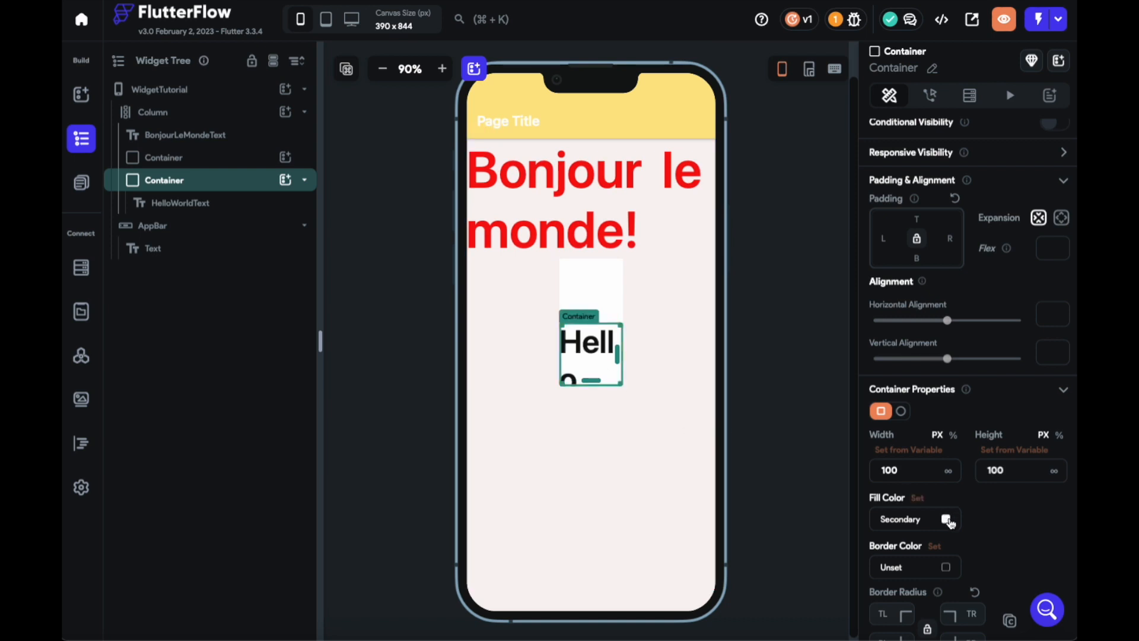
Set both the width and the height of the Container around HelloWorldText to 200 px
click(928, 468)
key(BackSpace)
key(BackSpace)
key(BackSpace)
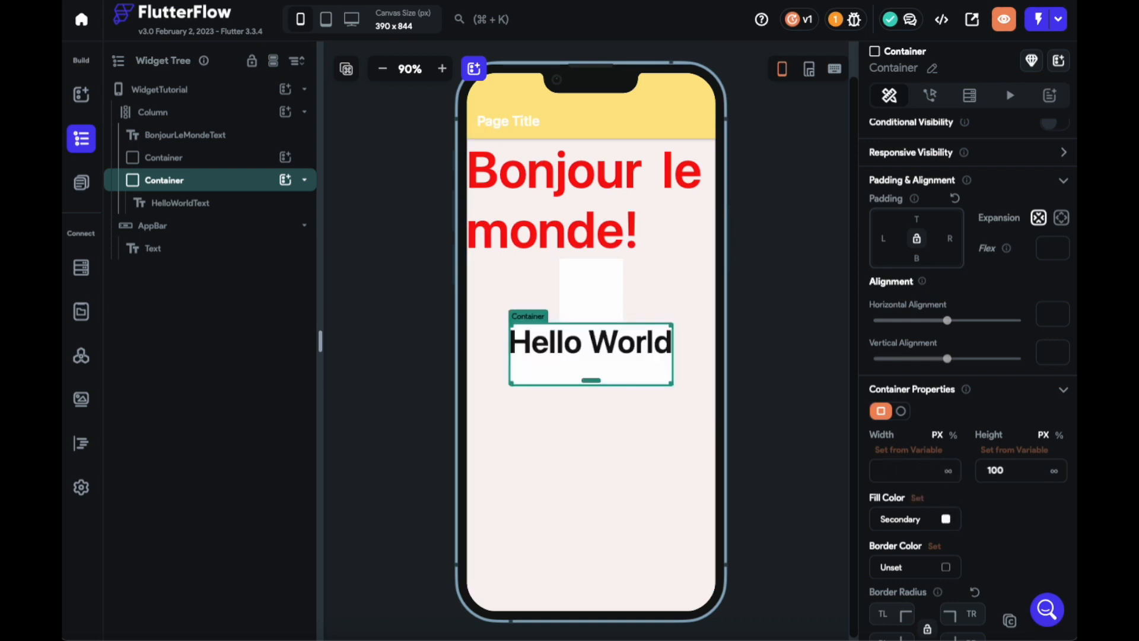
text(200)
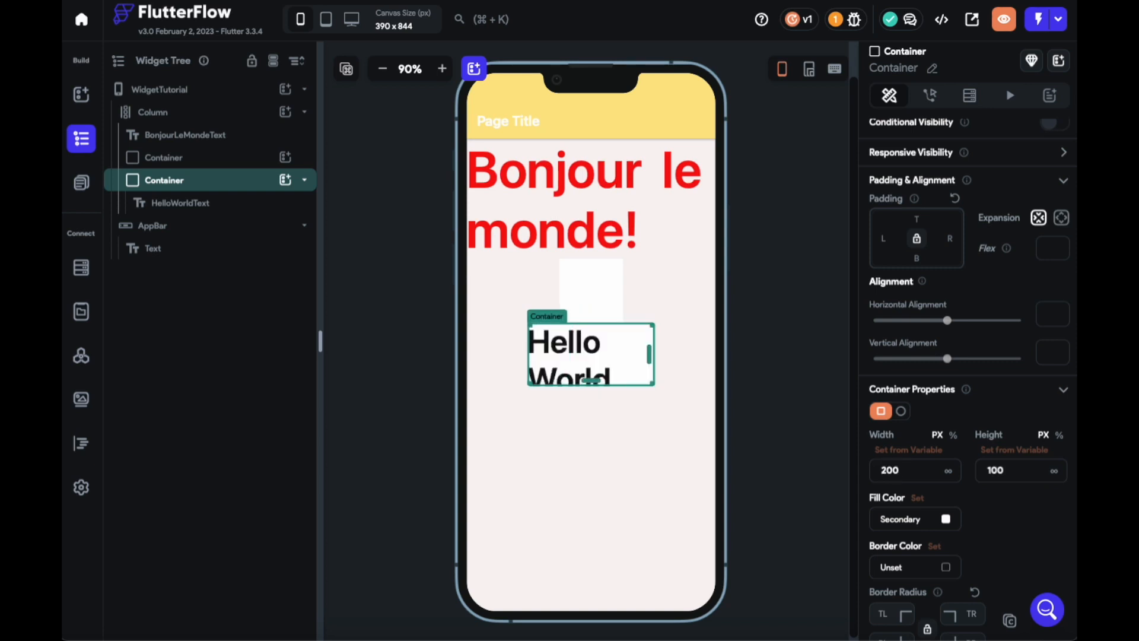
click(994, 470)
key(BackSpace)
key(BackSpace)
key(BackSpace)
text(200)
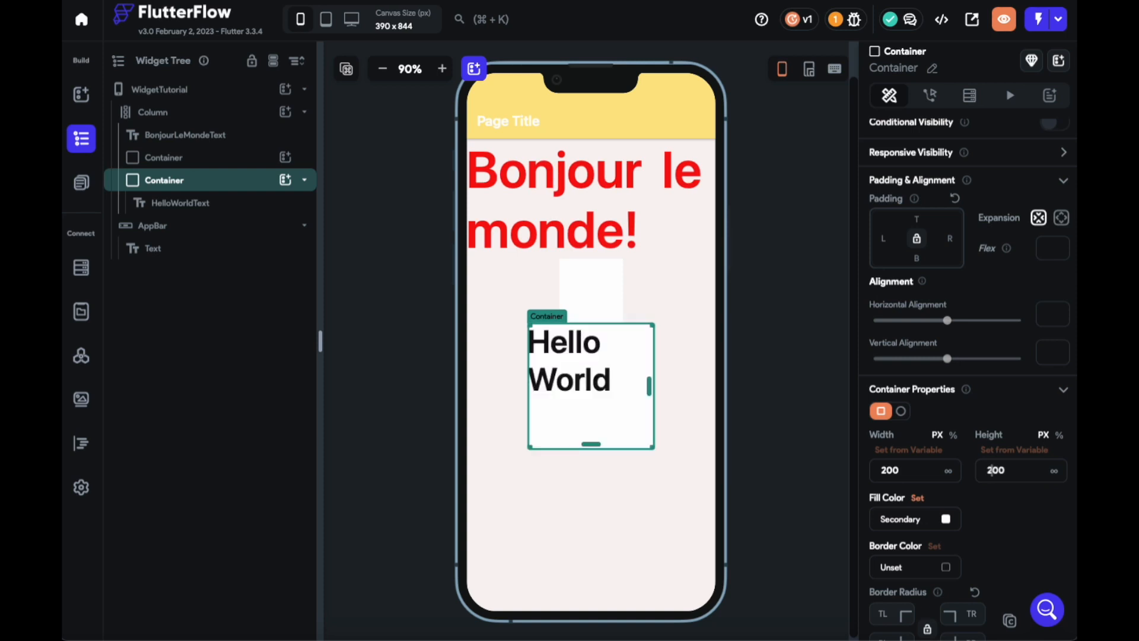
Set the fill color of the Container around HelloWorldText to the recent red #fc0e0e
click(946, 518)
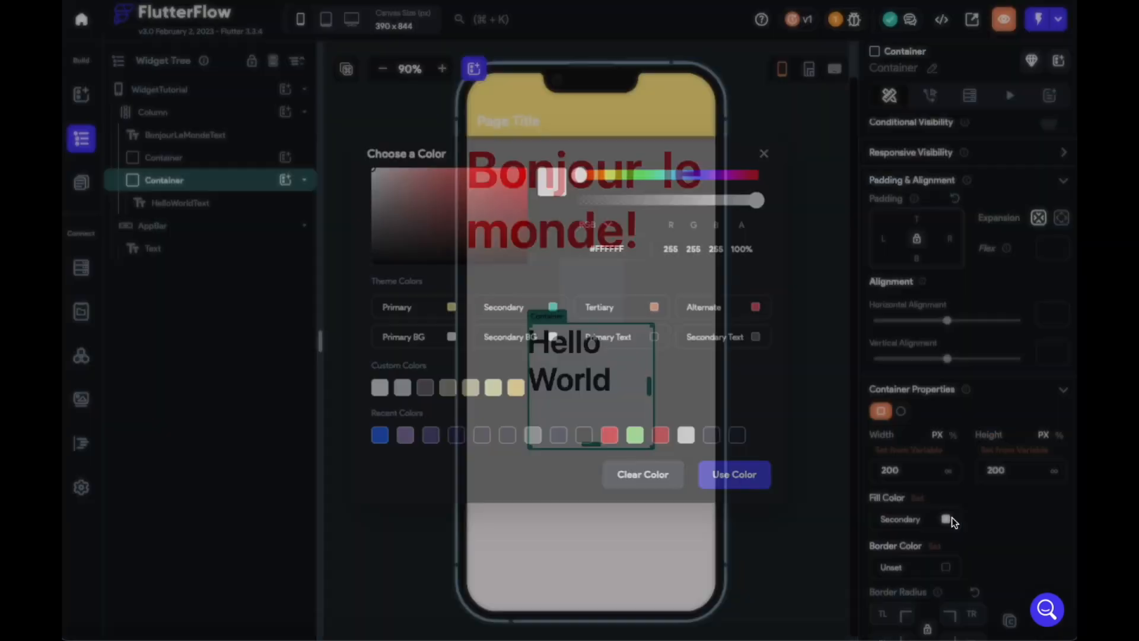
click(613, 440)
click(734, 474)
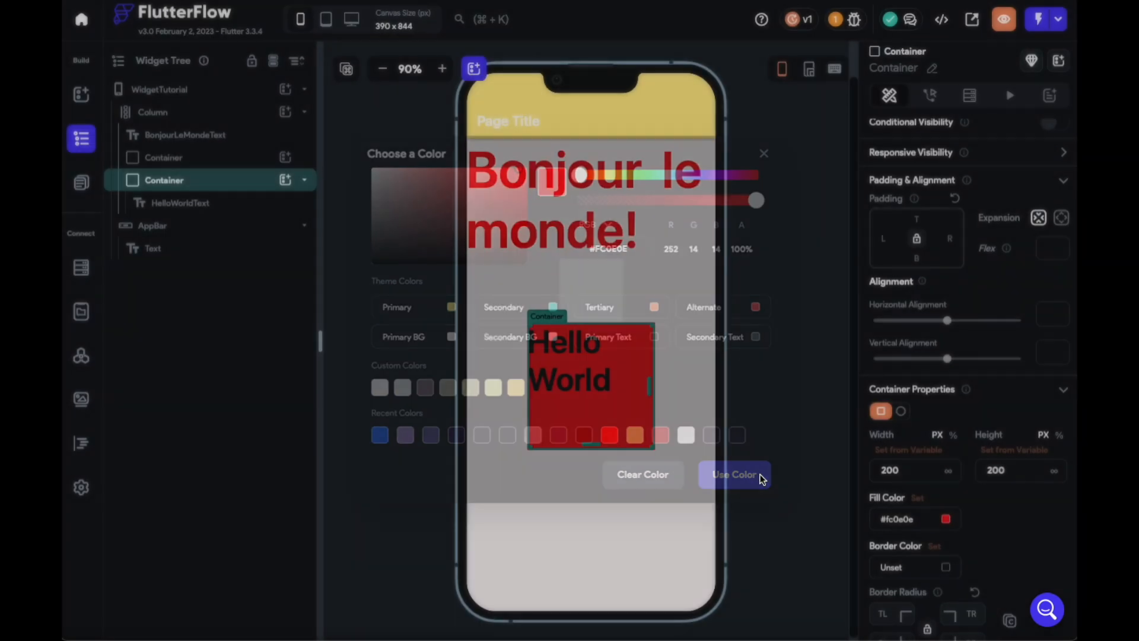
click(655, 469)
click(629, 443)
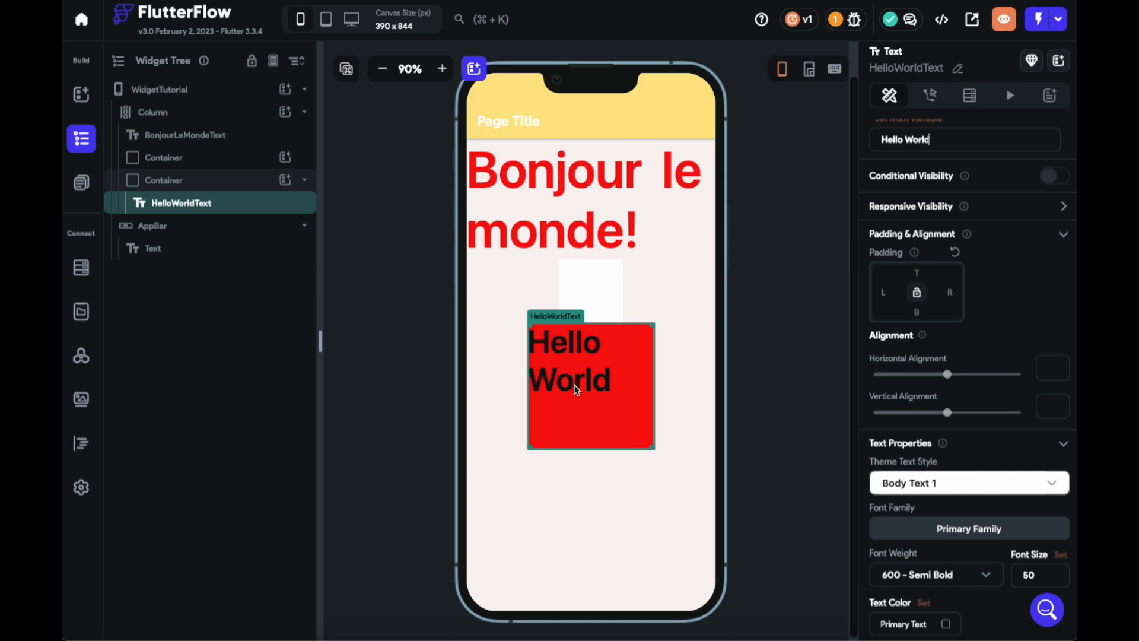
click(228, 186)
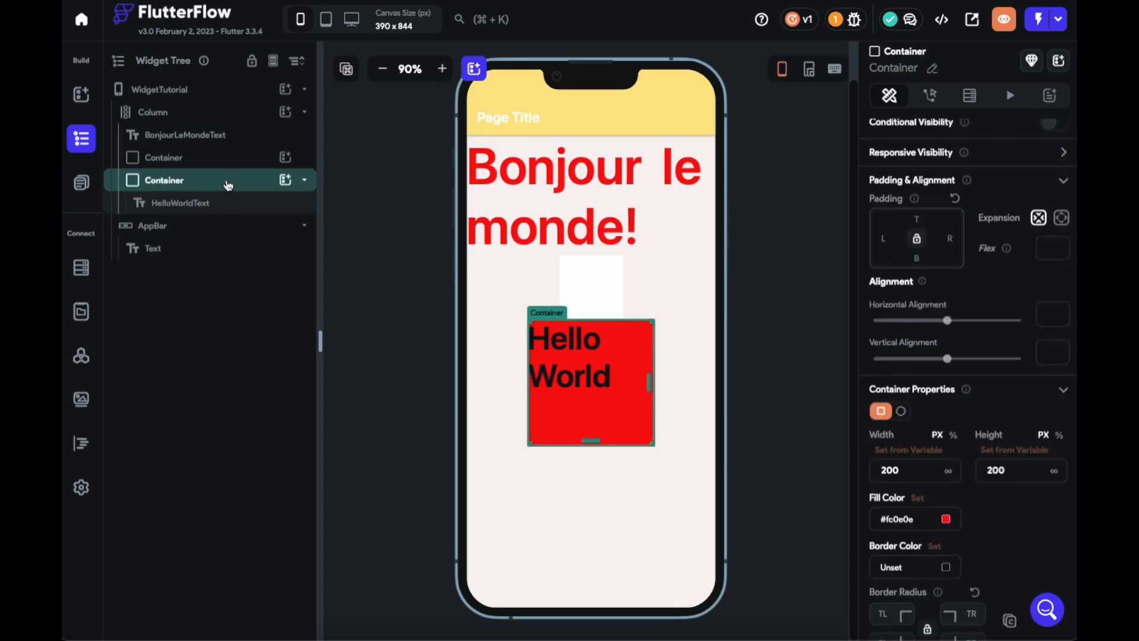
right_click(228, 185)
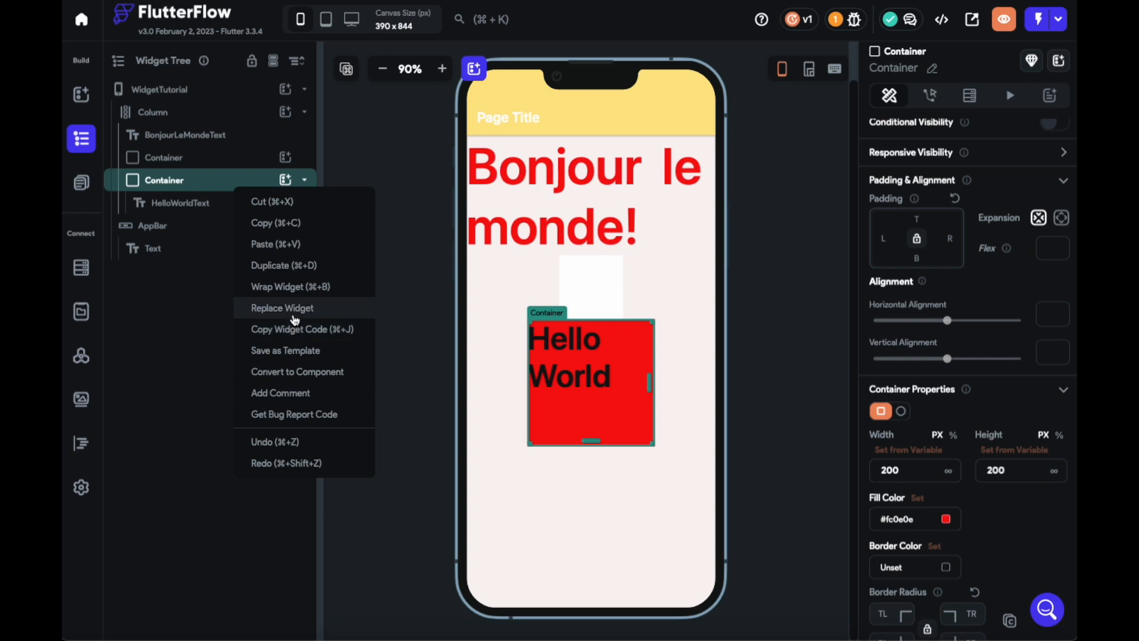
right_click(172, 189)
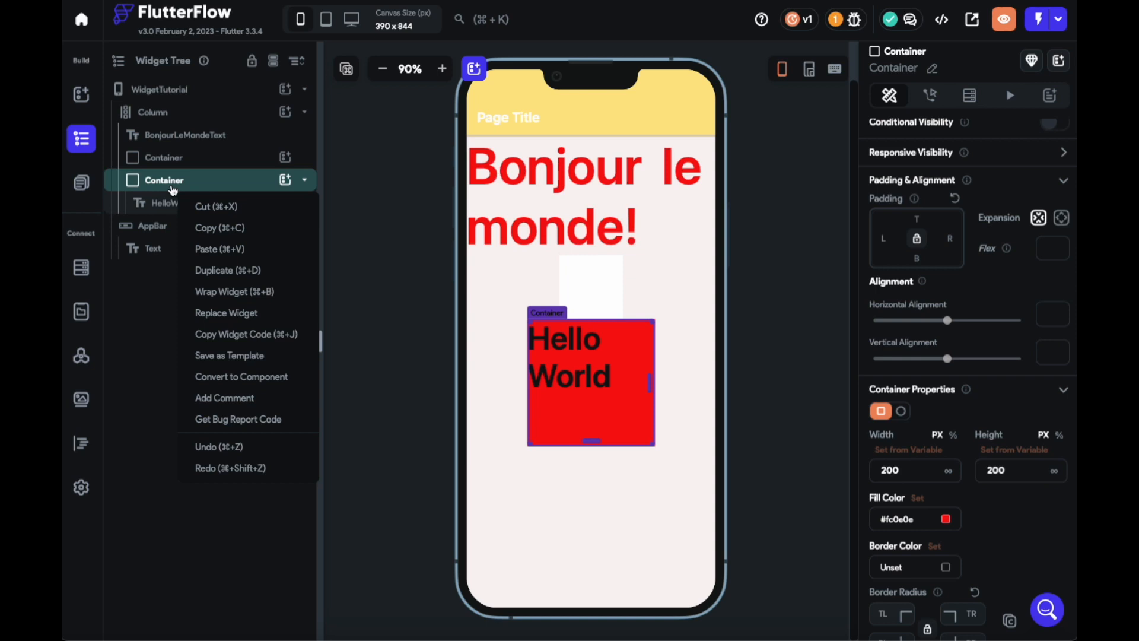
click(215, 313)
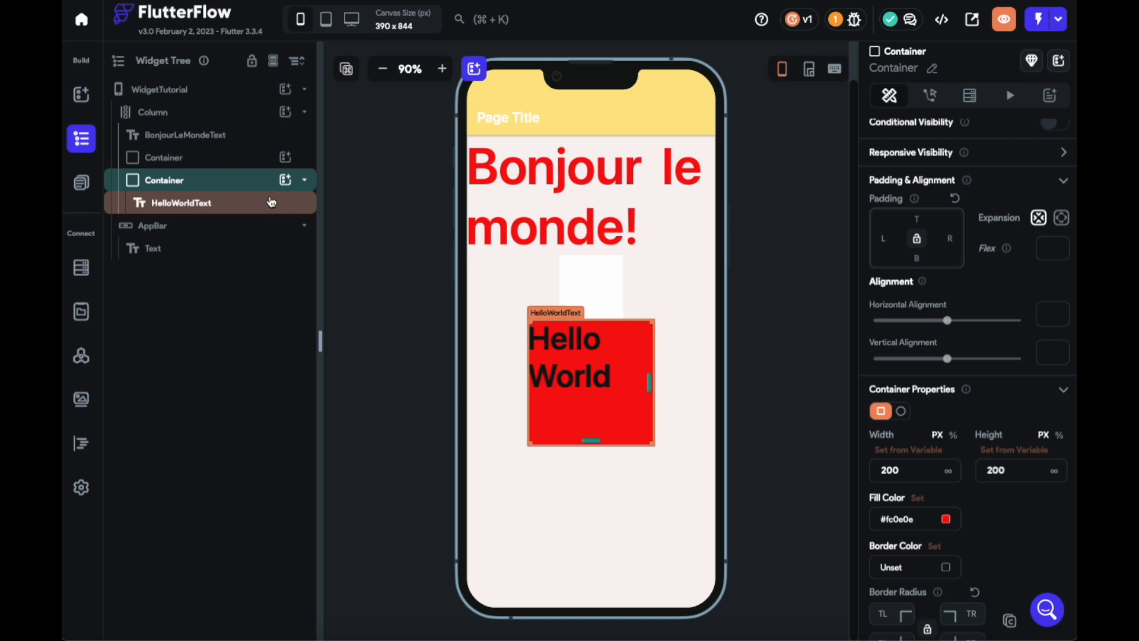
Replace the page's main Column with a Row, keeping its child widgets inside
right_click(218, 121)
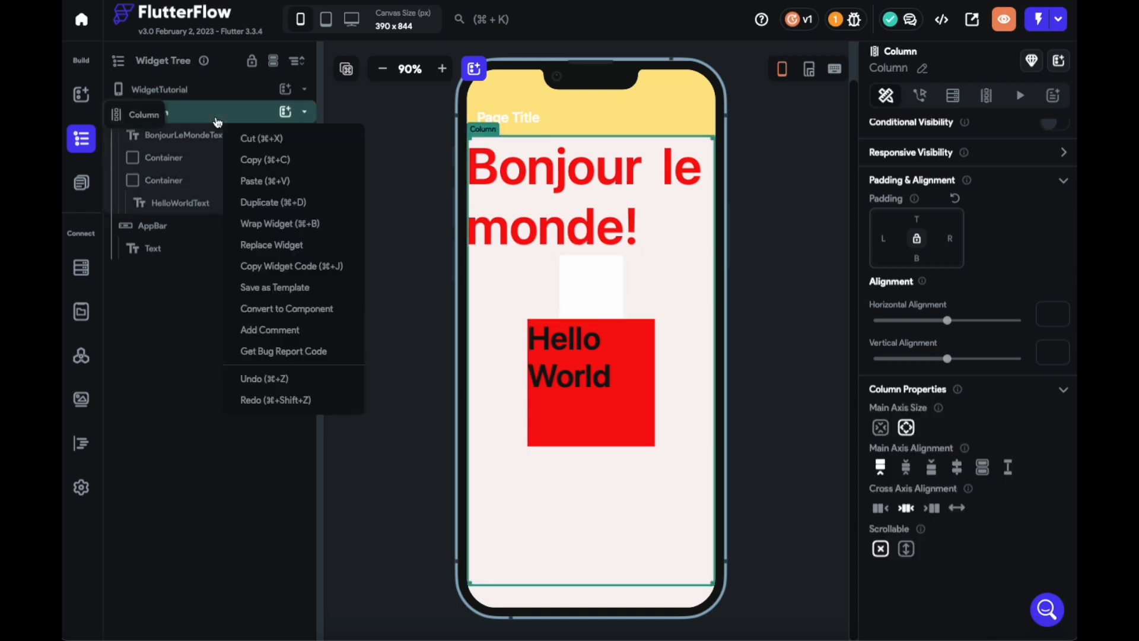
click(271, 245)
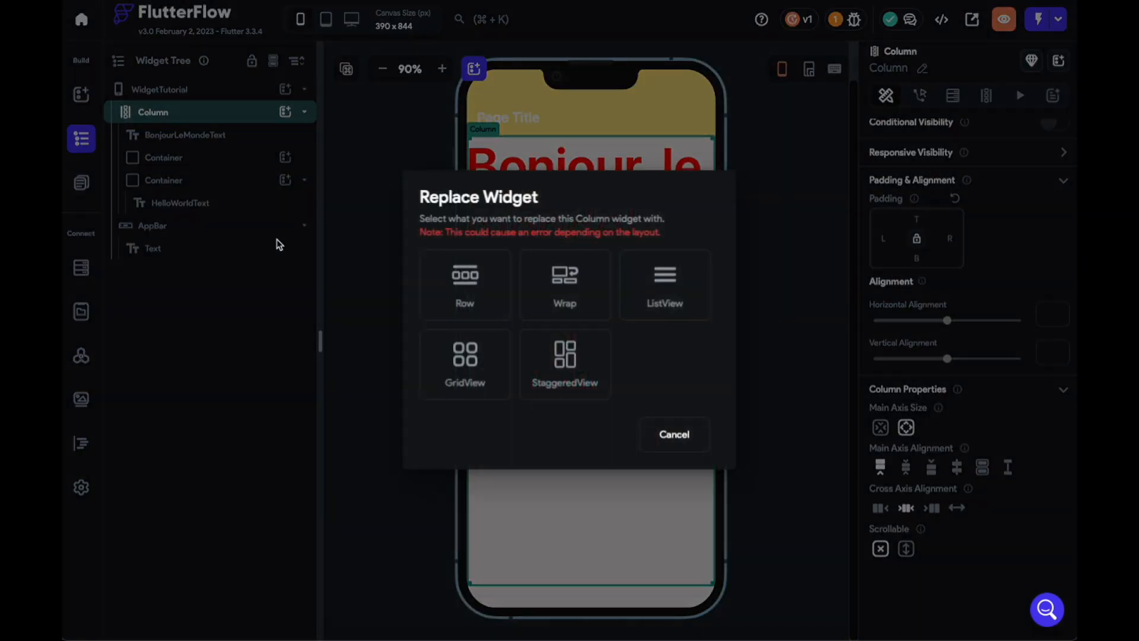
click(466, 303)
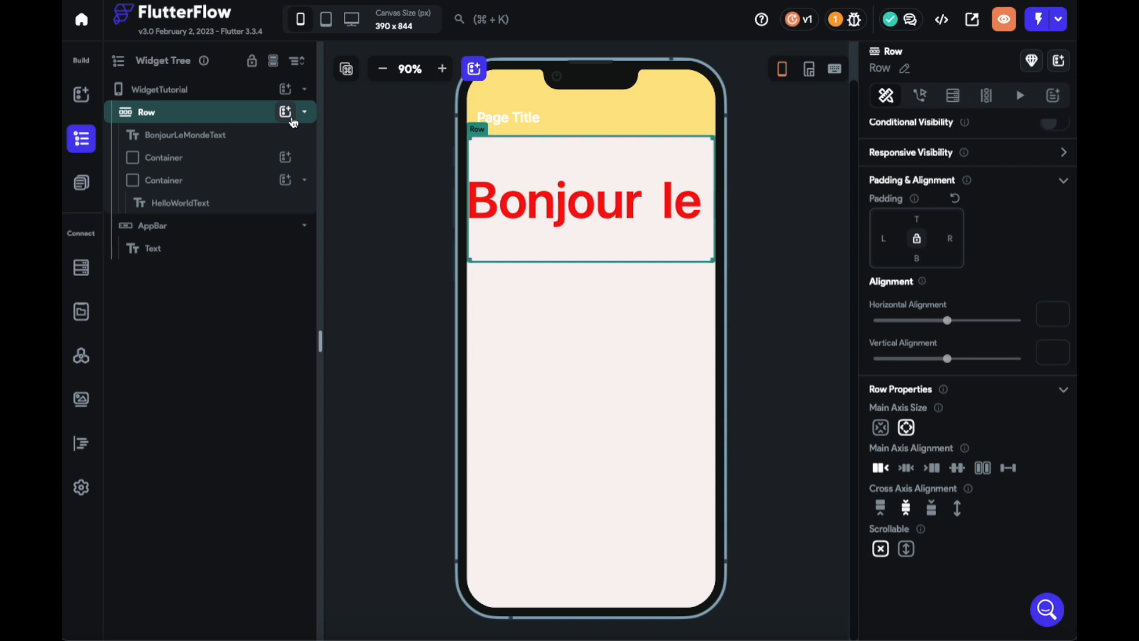
Replace the Row holding BonjourLeMondeText and the two Containers with a Column
right_click(228, 119)
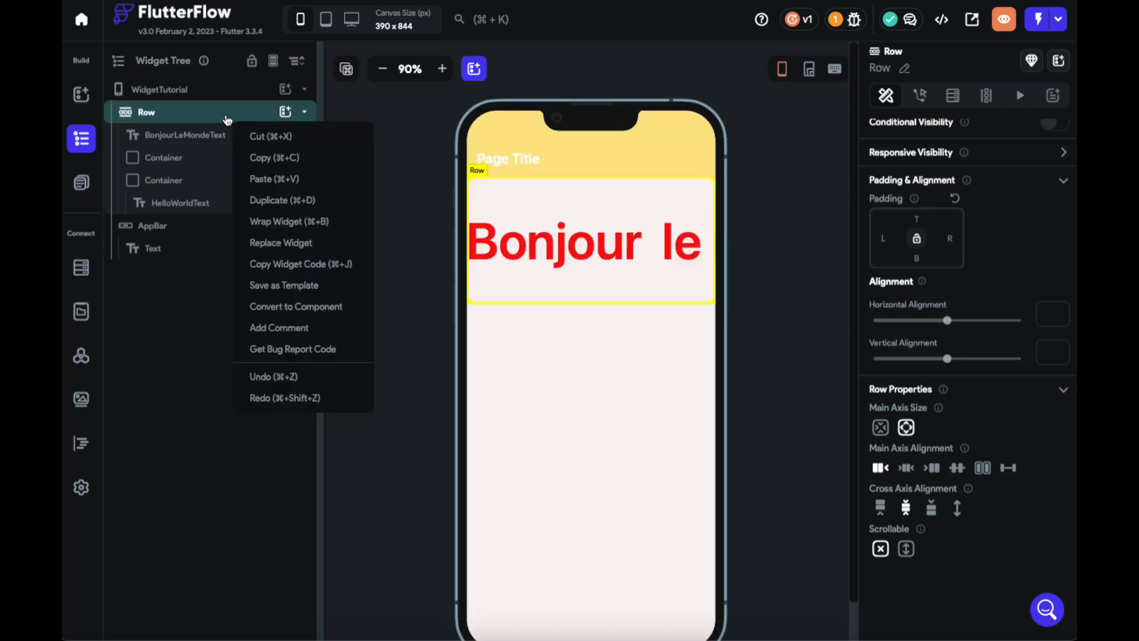
click(285, 243)
click(464, 276)
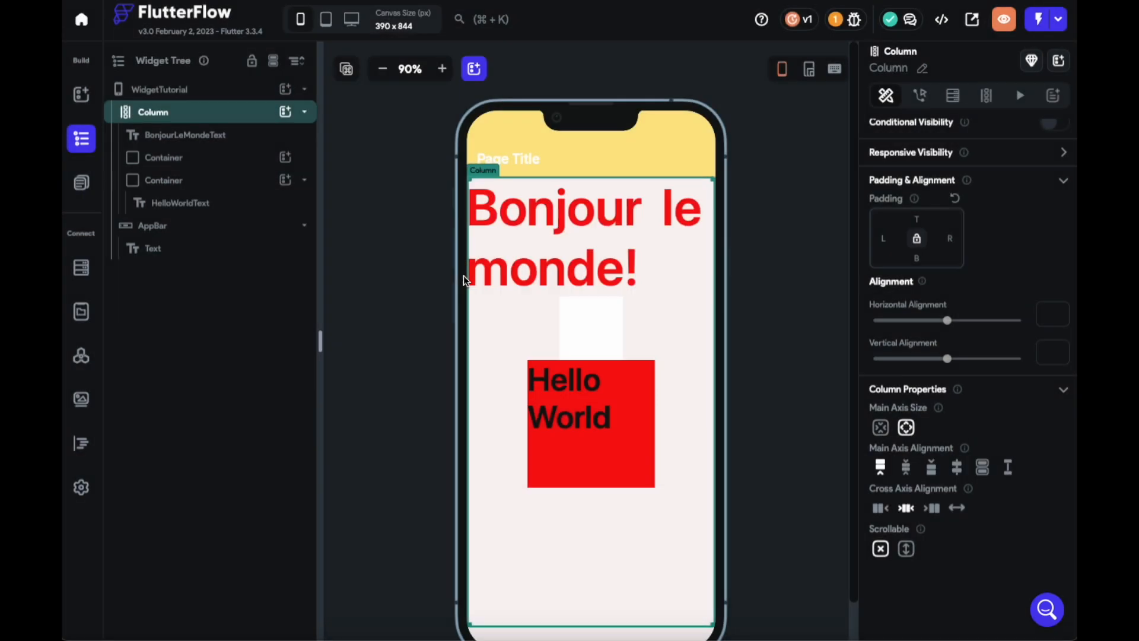